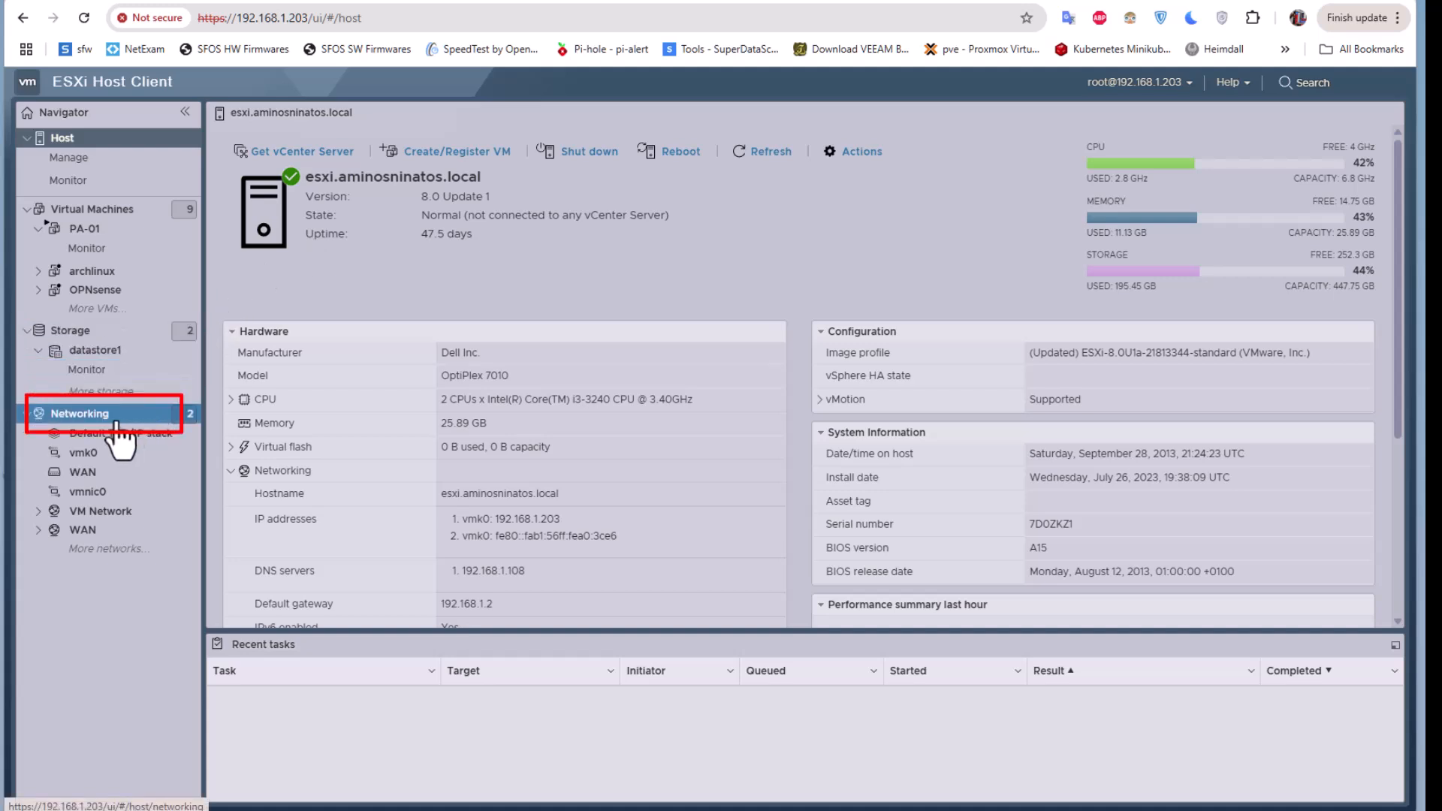
# - List the host's port groups WAN, VM Network and Management Network on vSwitches WAN and vSwitch0
pyautogui.click(96, 419)
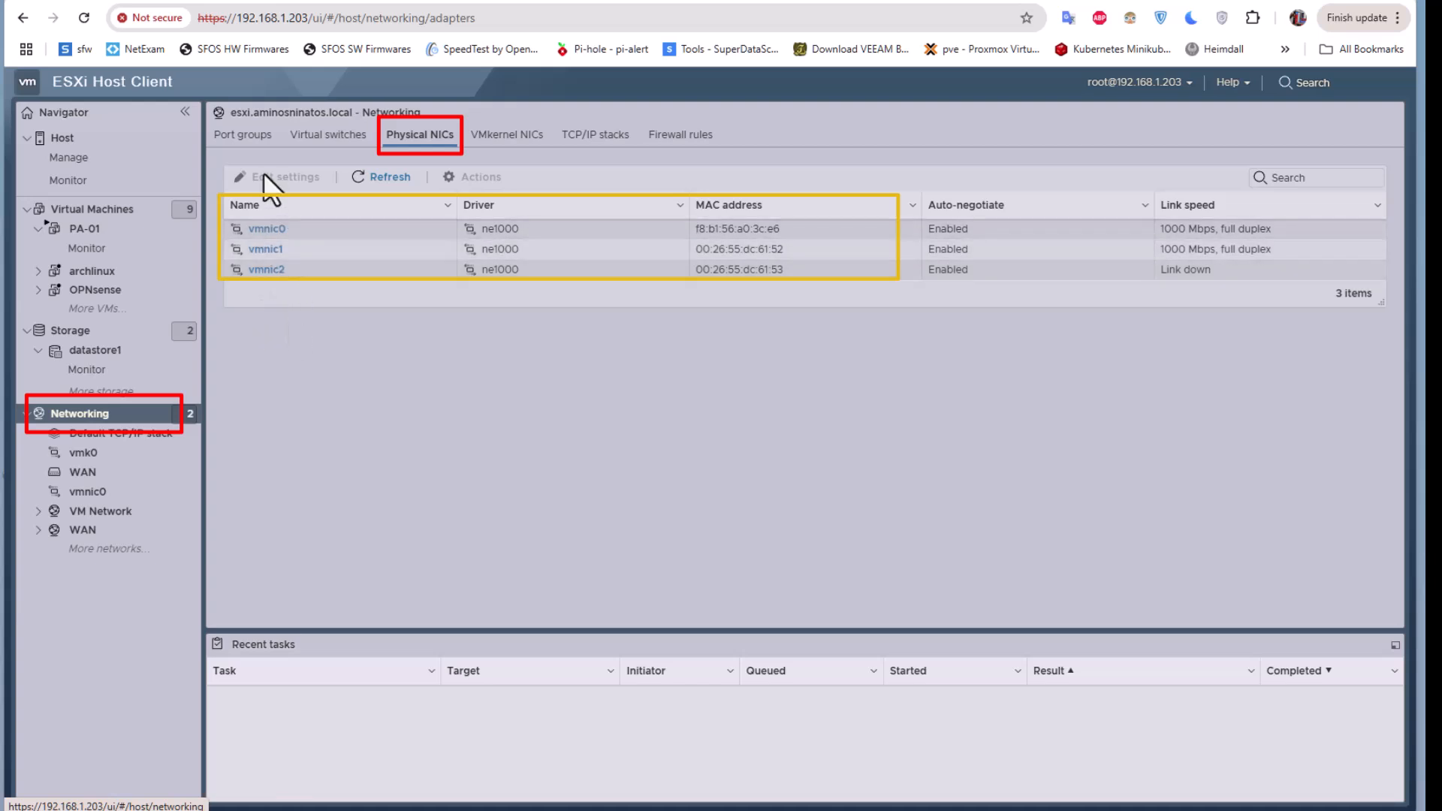
pyautogui.click(244, 135)
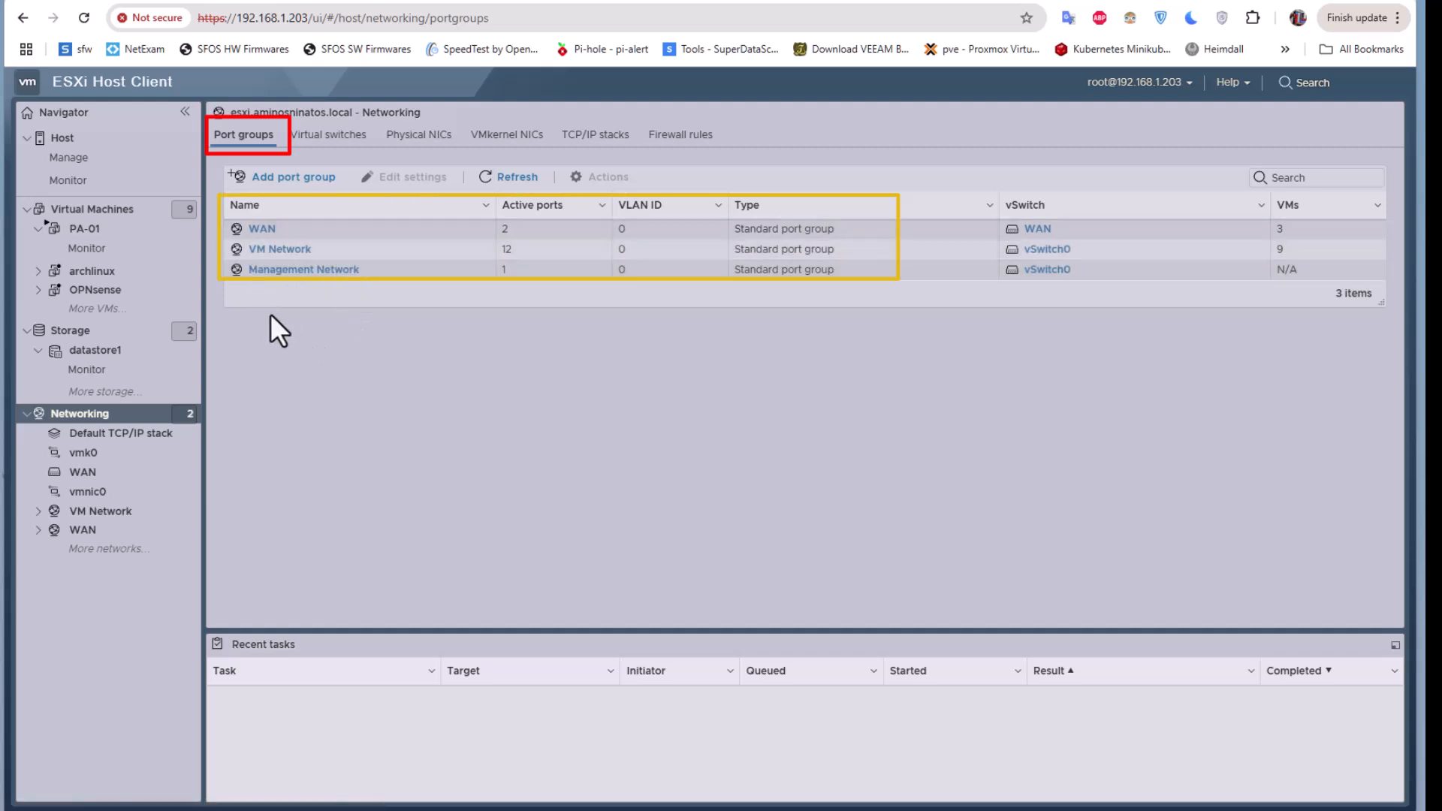
# - Inspect the WAN and VM Network port groups: VM Network uses vSwitch0, VLAN 0, uplink vmnic0
pyautogui.click(265, 229)
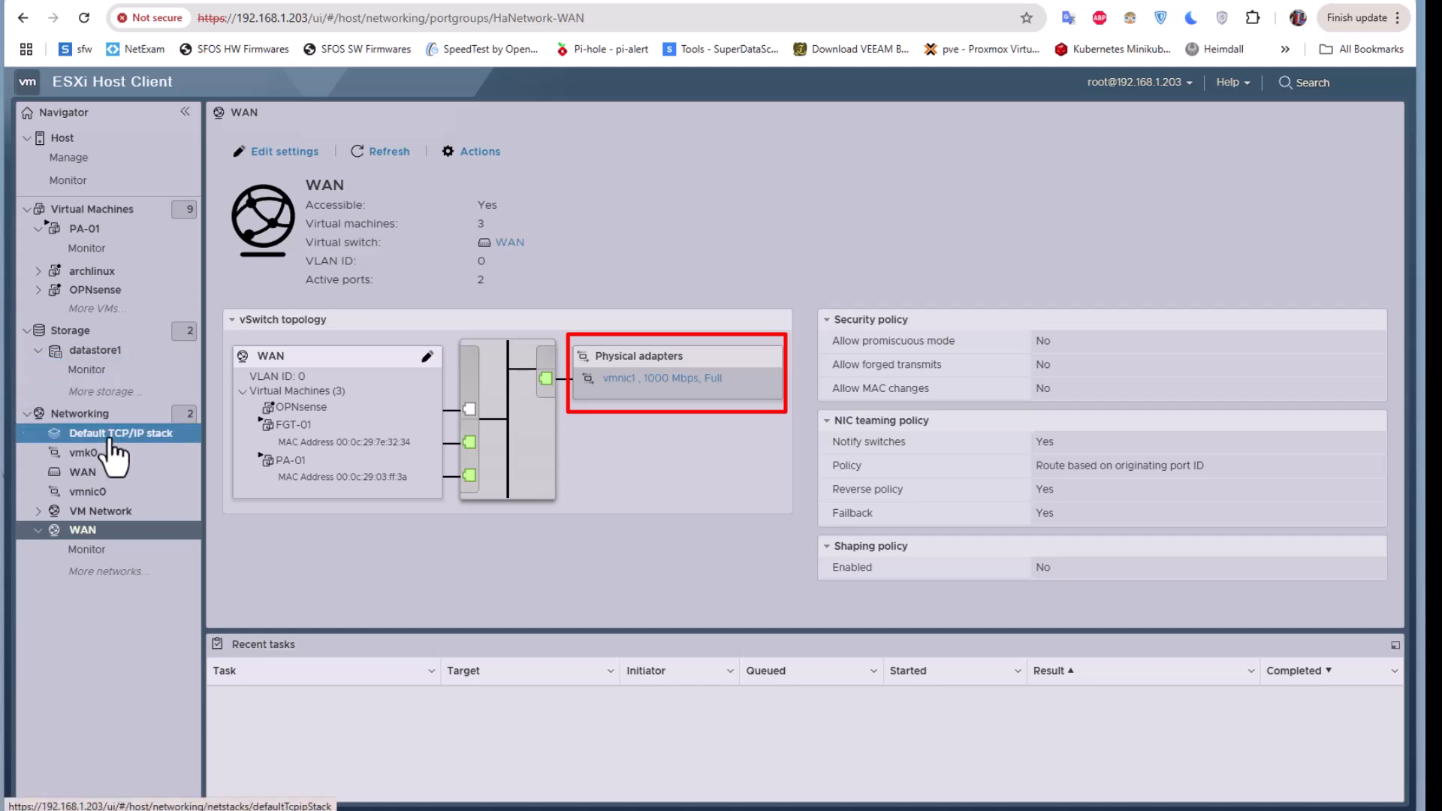
pyautogui.click(100, 419)
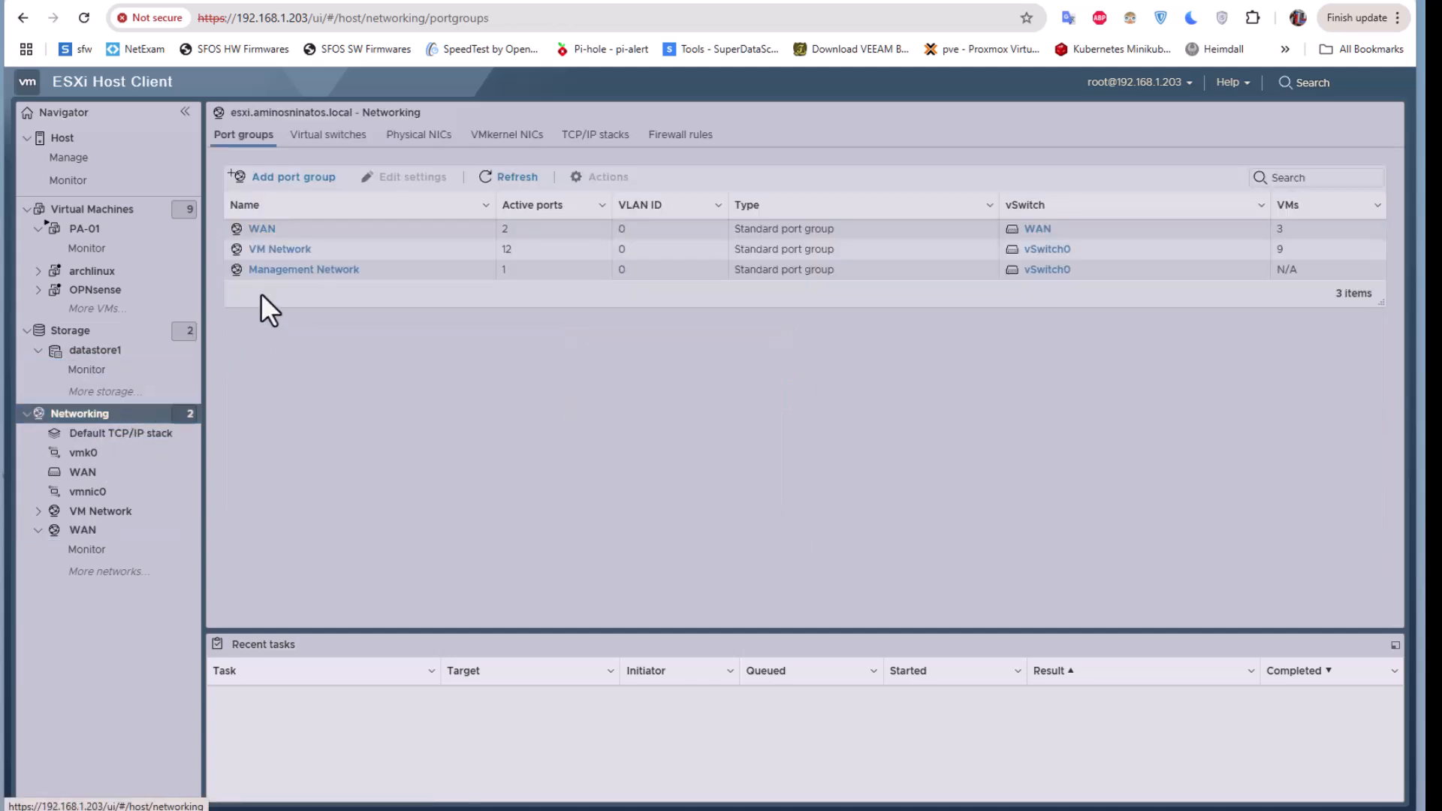
pyautogui.click(276, 251)
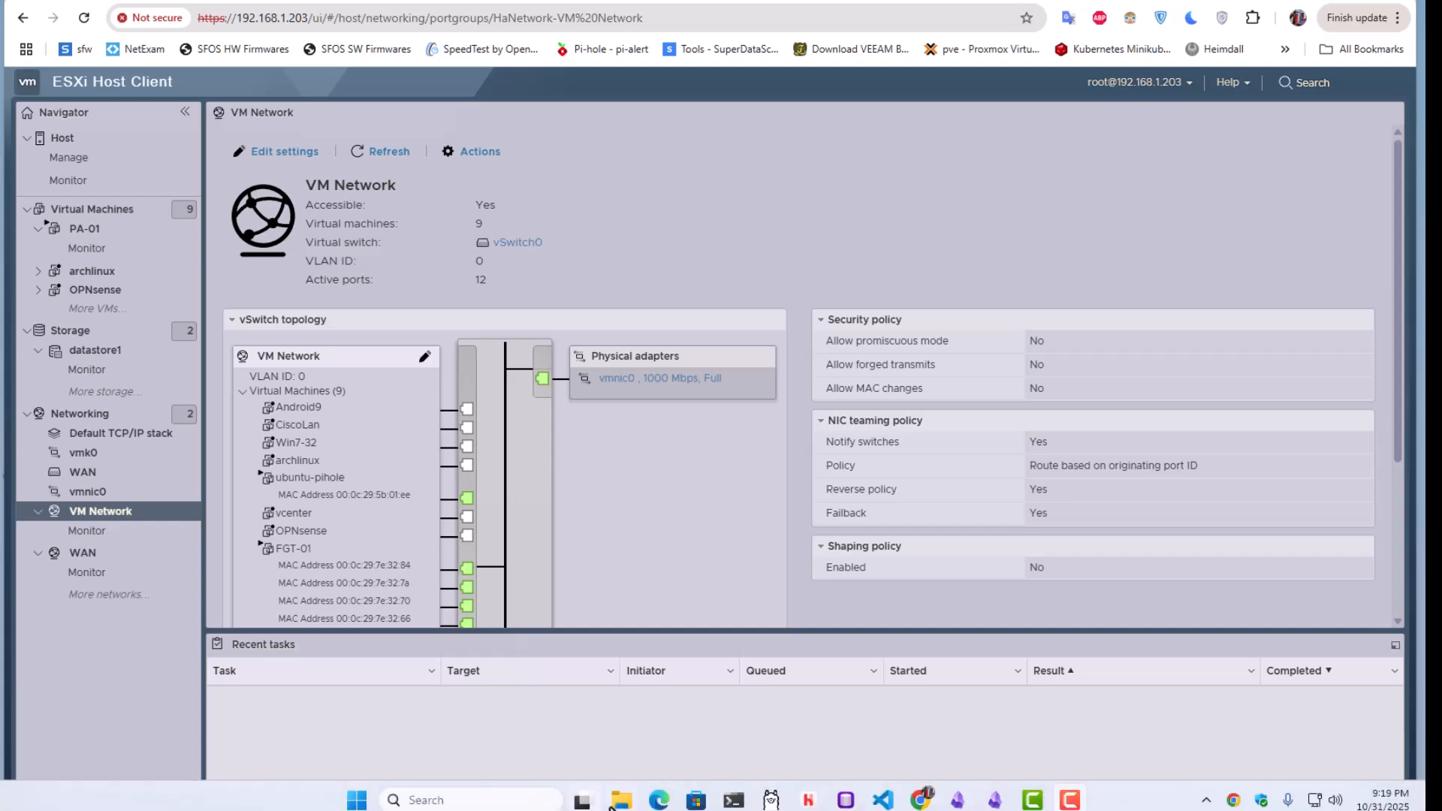
pyautogui.click(620, 801)
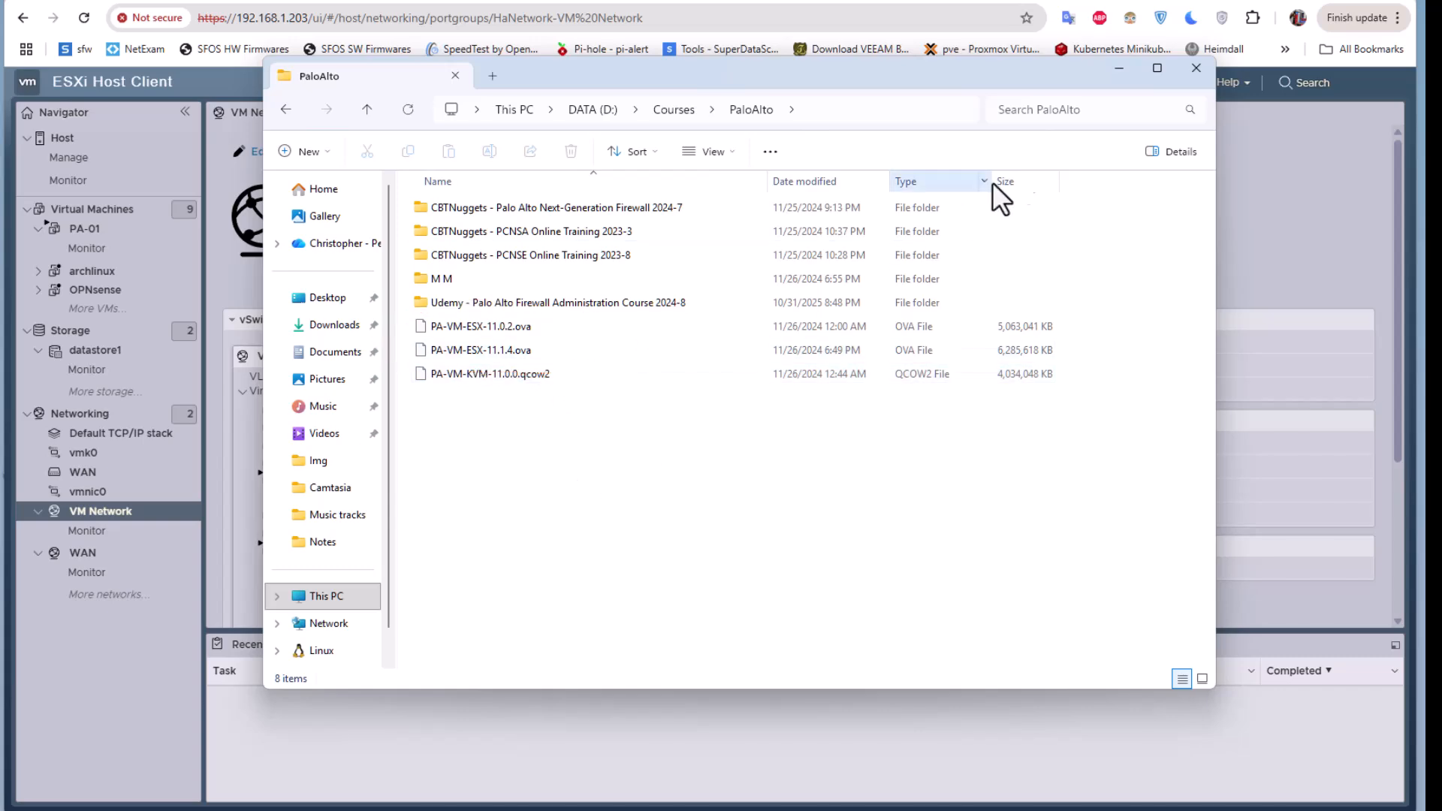
pyautogui.click(1118, 69)
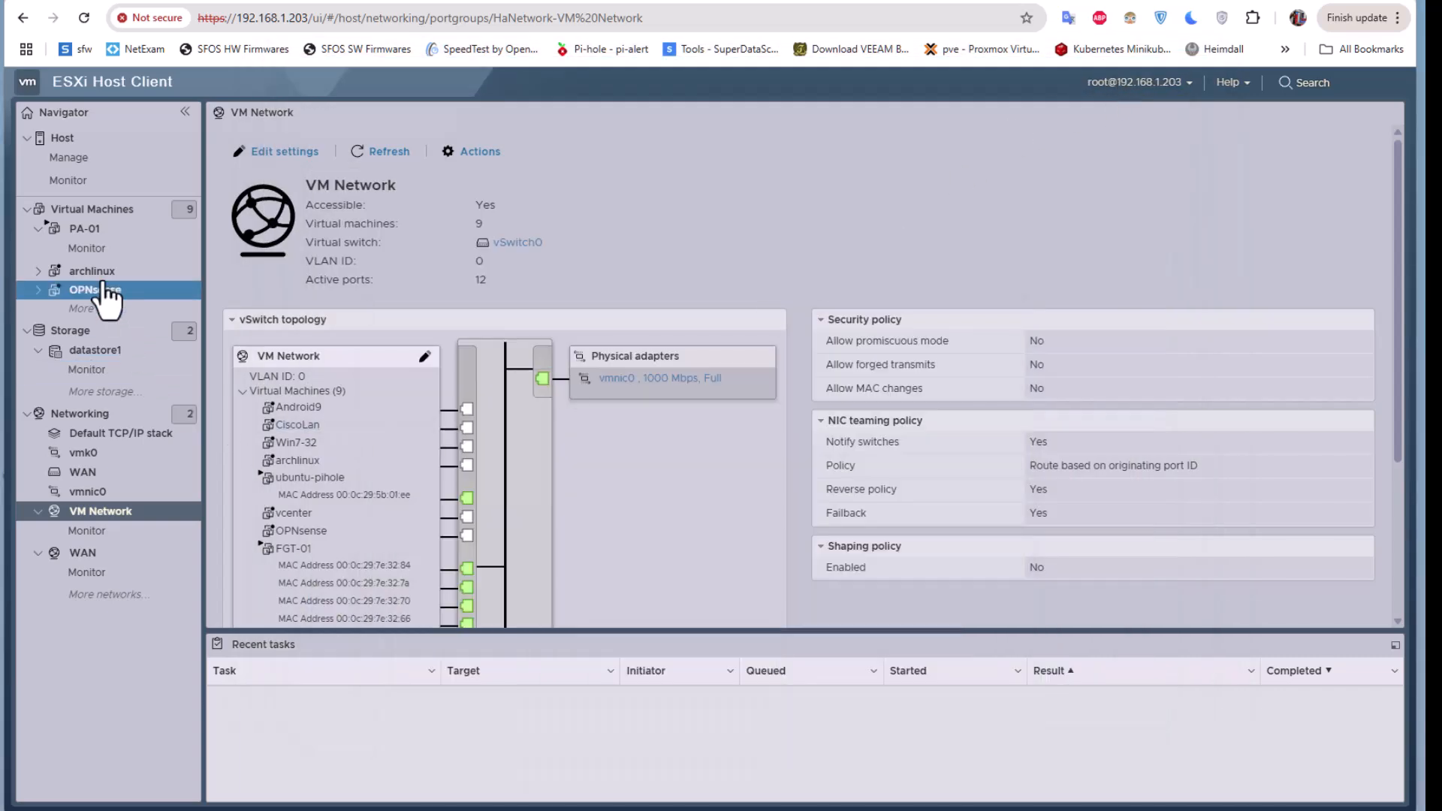
# - Start Create / Register VM with 'Deploy a virtual machine from an OVF or OVA file'
pyautogui.click(102, 214)
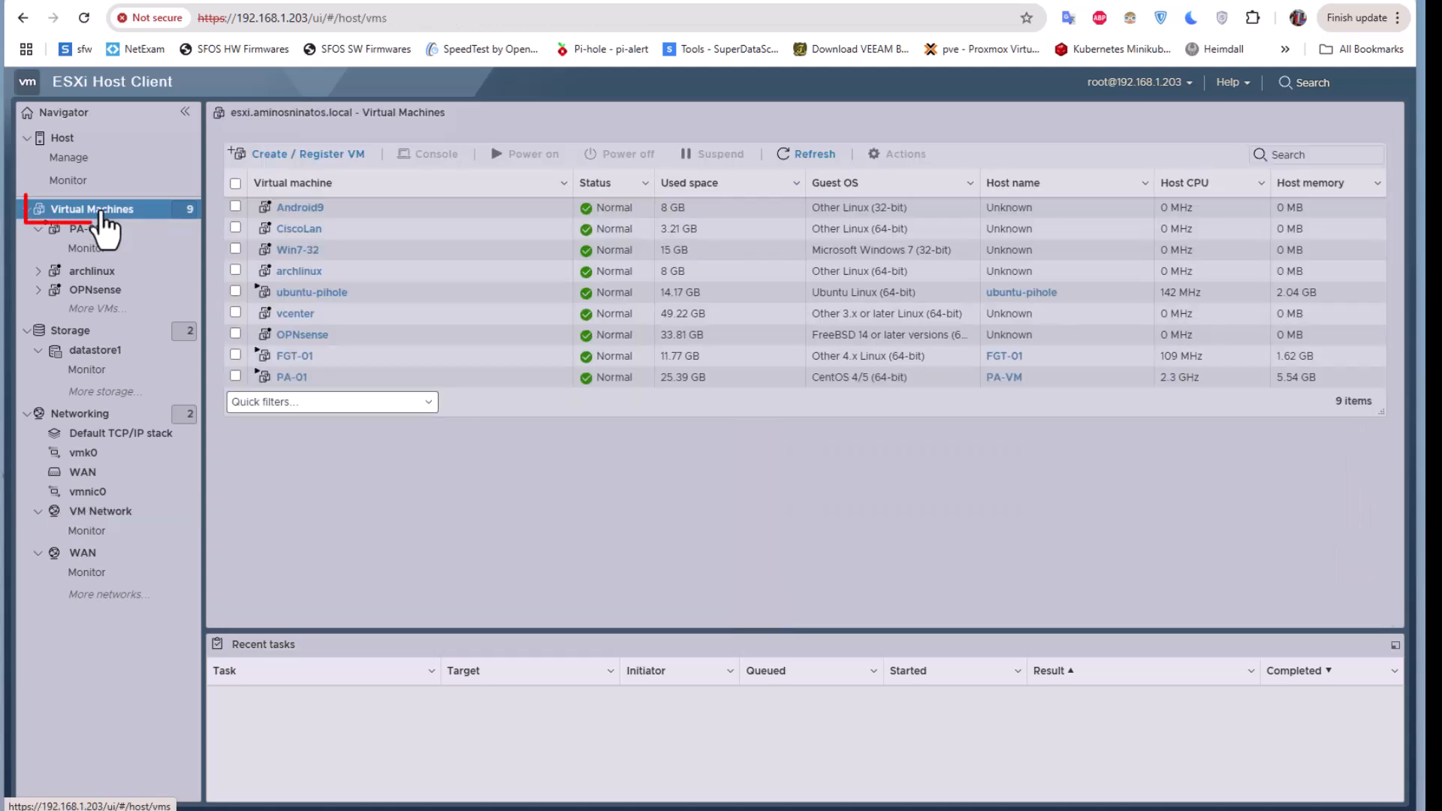
pyautogui.click(340, 175)
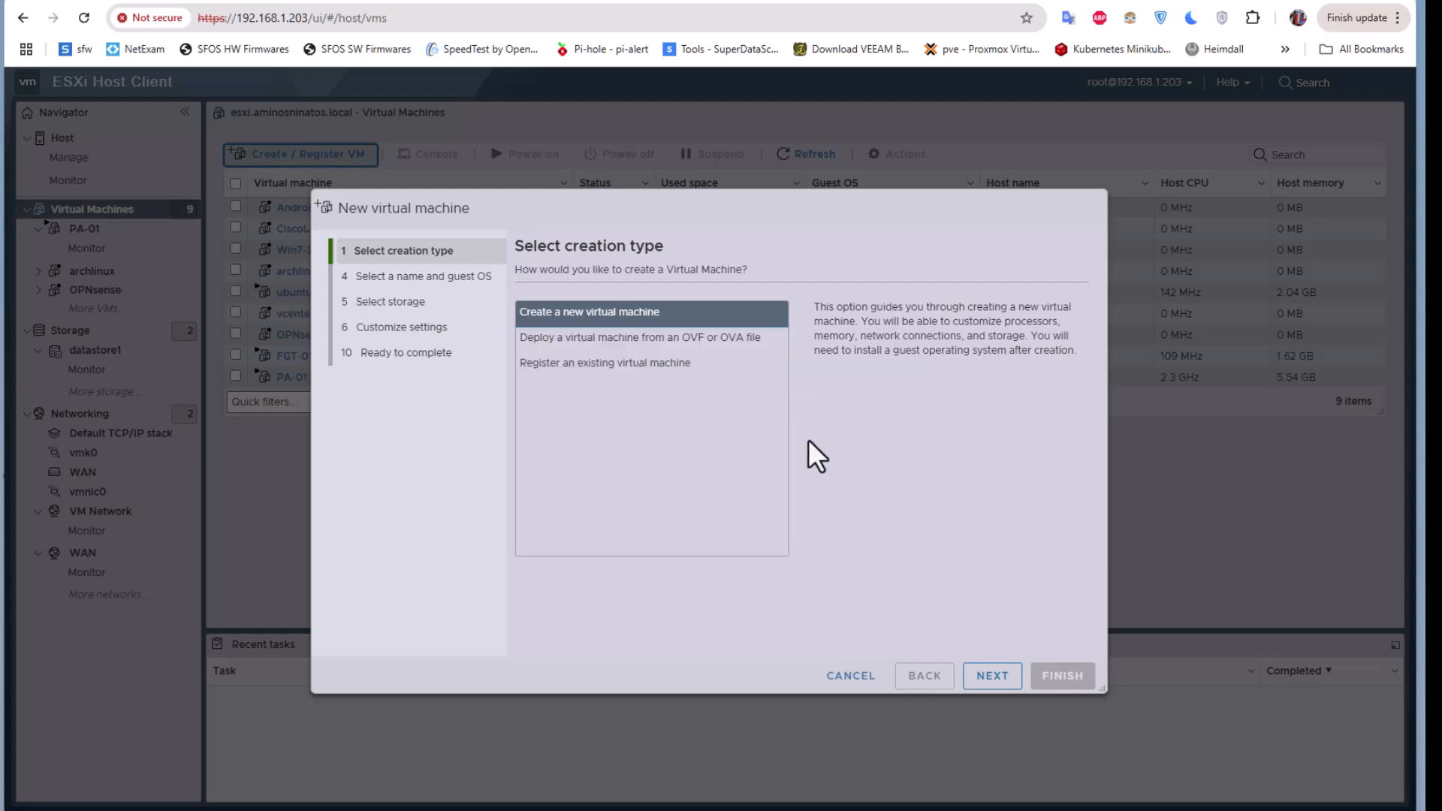
pyautogui.click(674, 337)
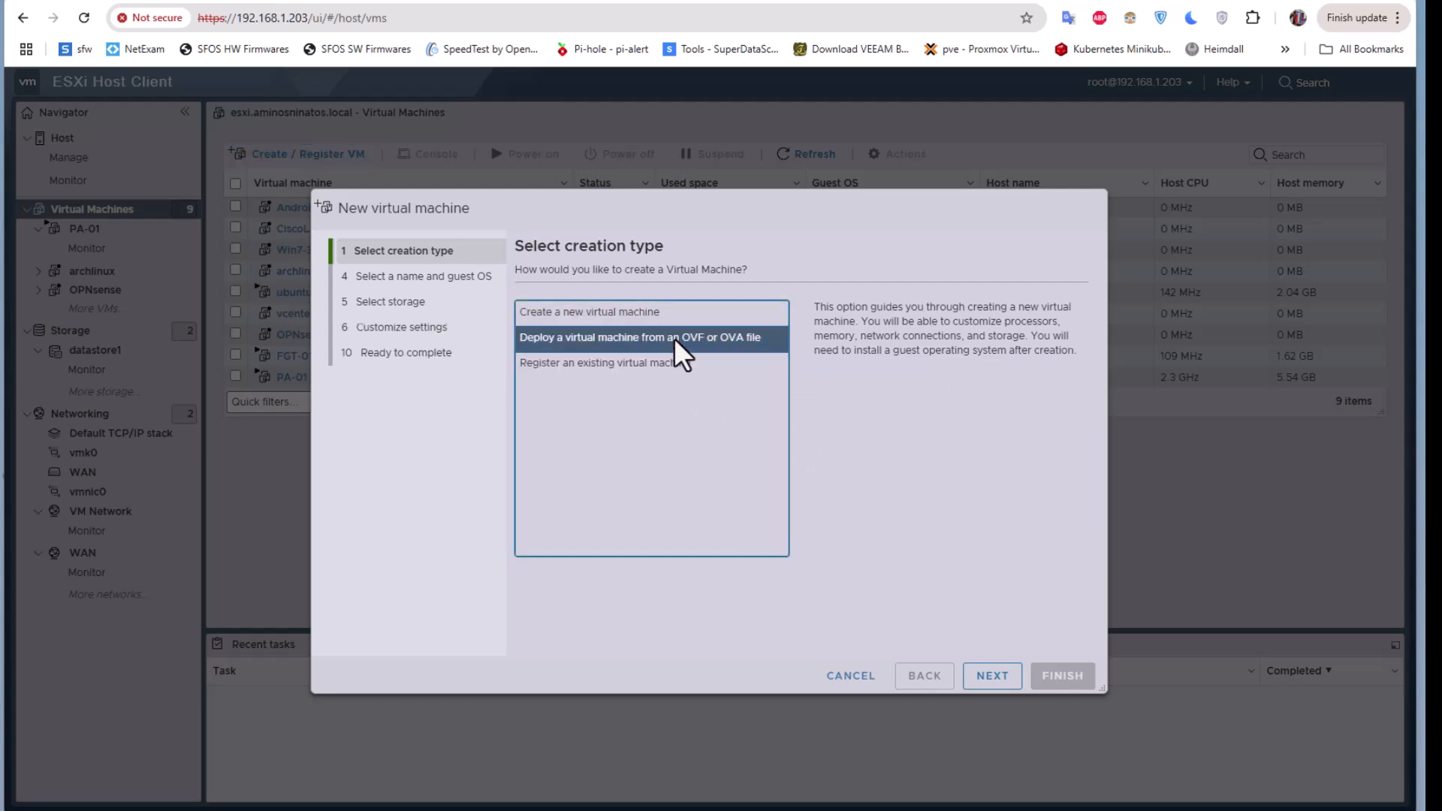
pyautogui.click(980, 679)
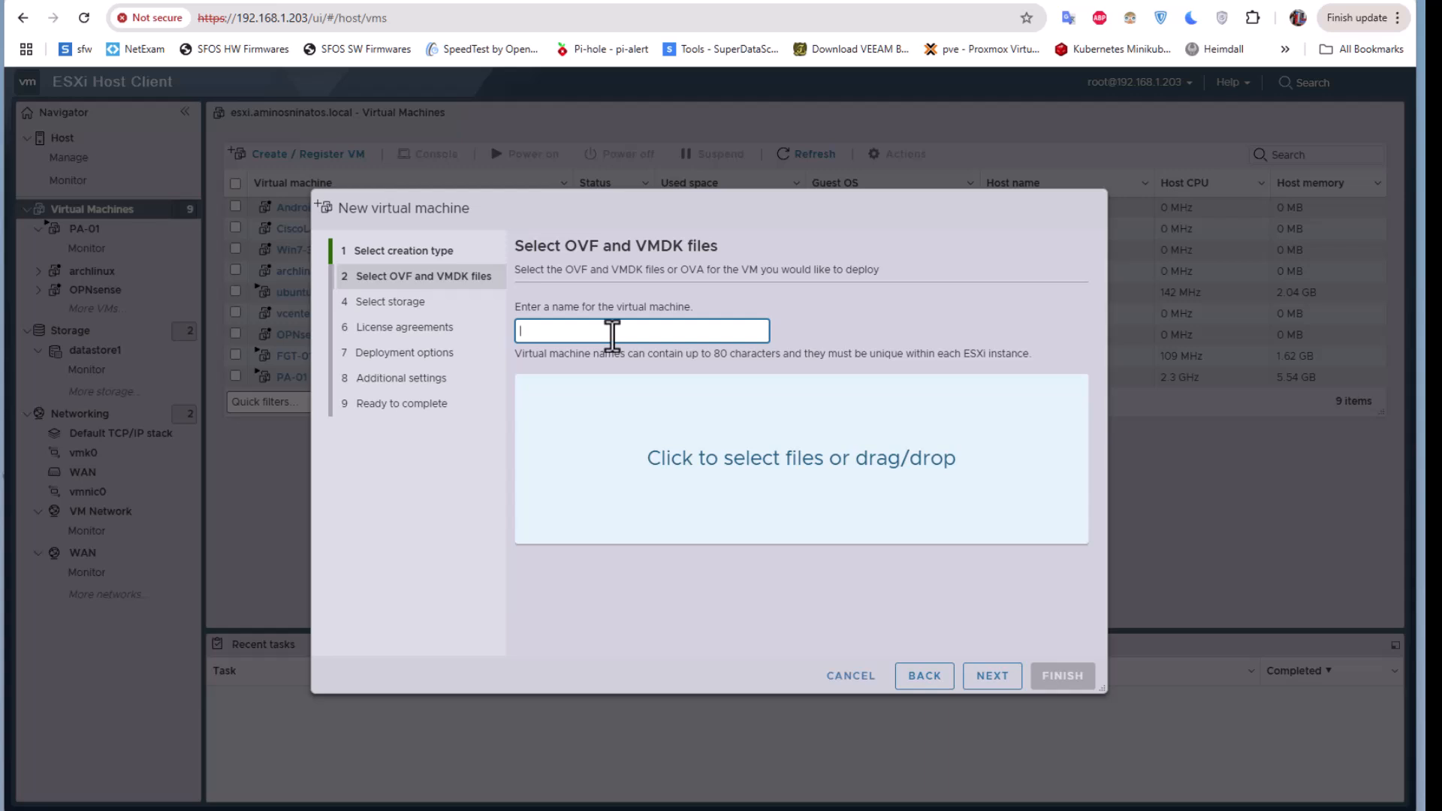
# - Name the new virtual machine PaltoAlto
pyautogui.write('Pal')
pyautogui.press('BackSpace')
pyautogui.press('BackSpace')
pyautogui.write('altoAlto')
# - Drag PA-VM-ESX-11.1.4.ova from the PaloAlto folder into the wizard's file drop area
pyautogui.click(621, 798)
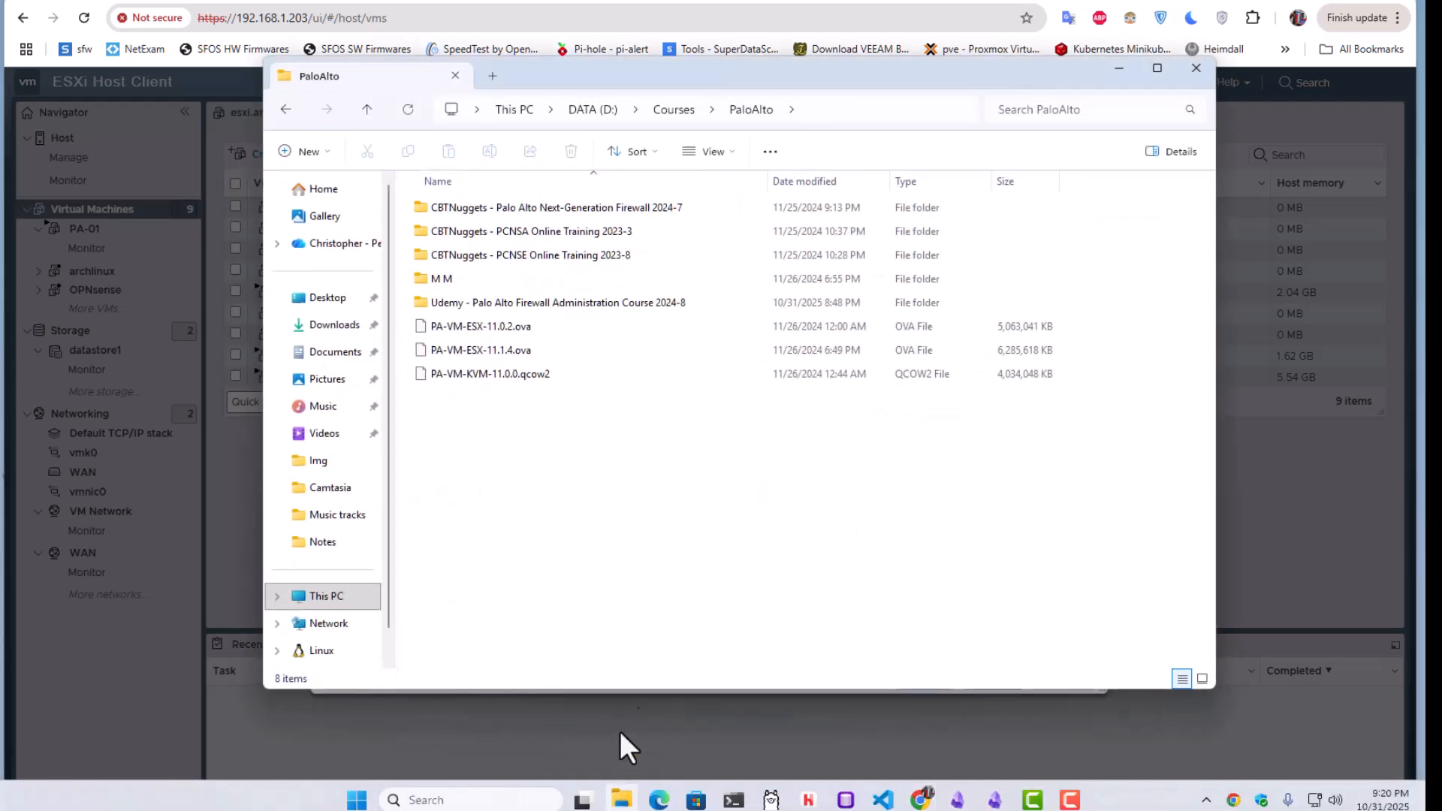
pyautogui.moveTo(562, 82); pyautogui.dragTo(1051, 105)
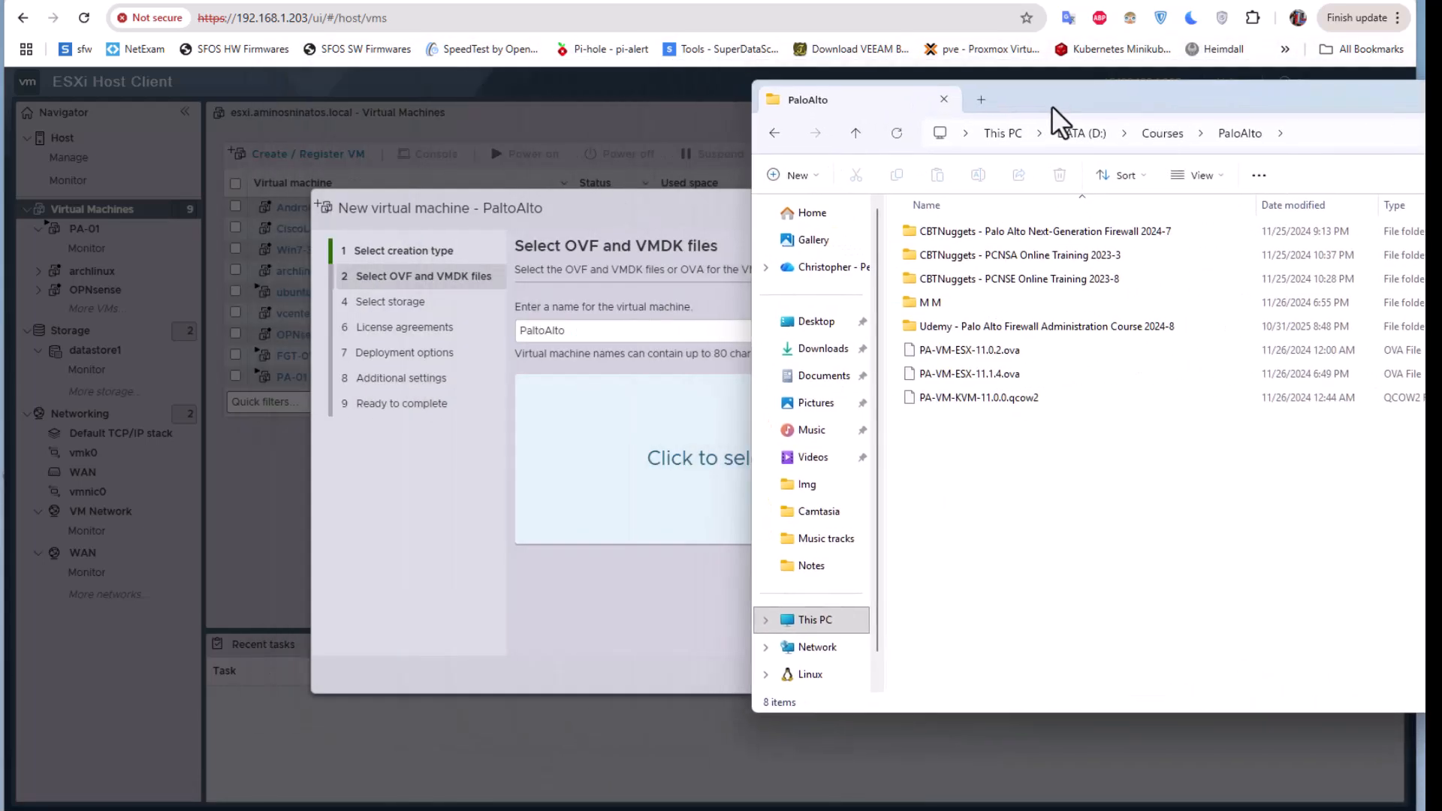
pyautogui.click(965, 376)
pyautogui.moveTo(914, 371); pyautogui.dragTo(643, 479)
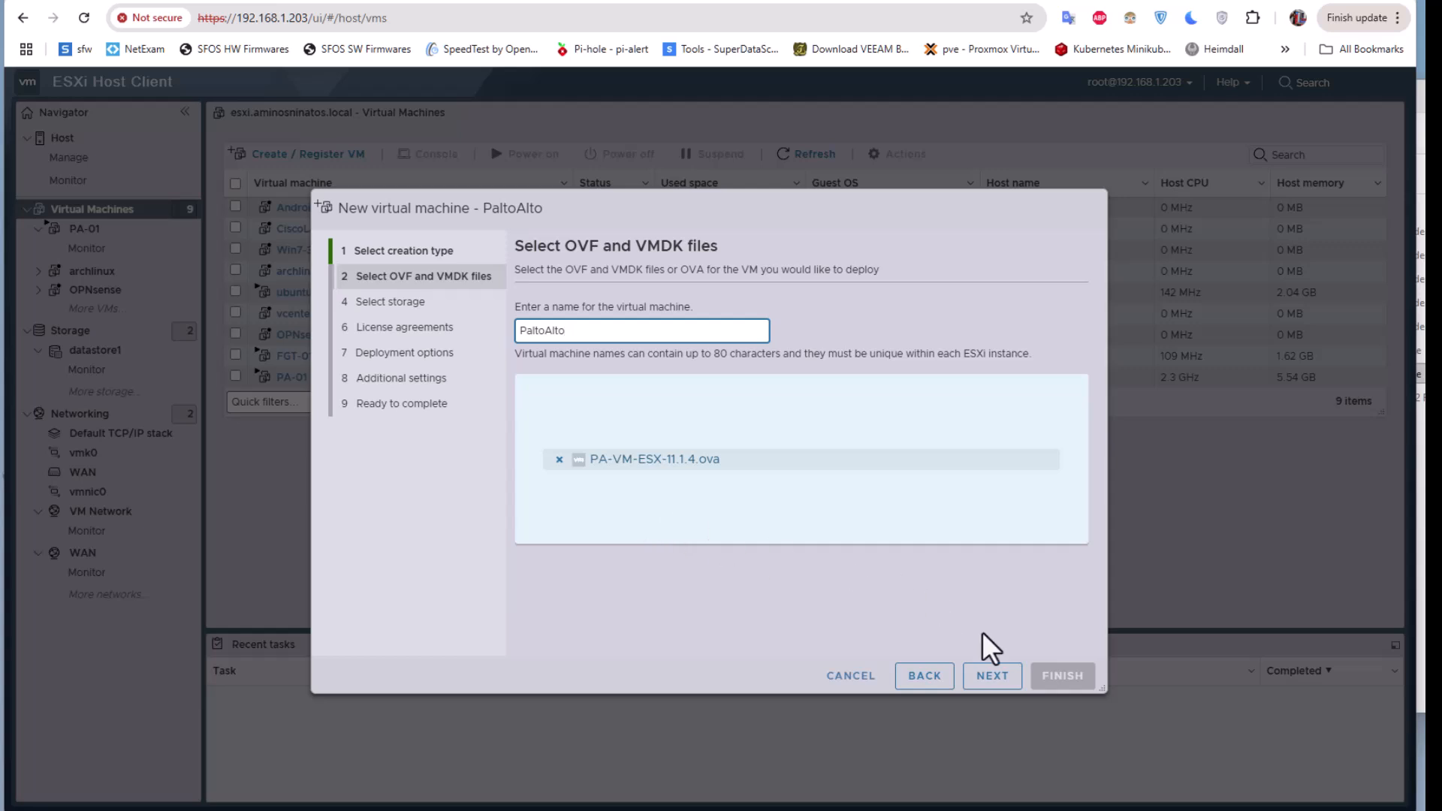
# - Keep datastore1 as the VM's storage and advance to the deployment options
pyautogui.click(991, 686)
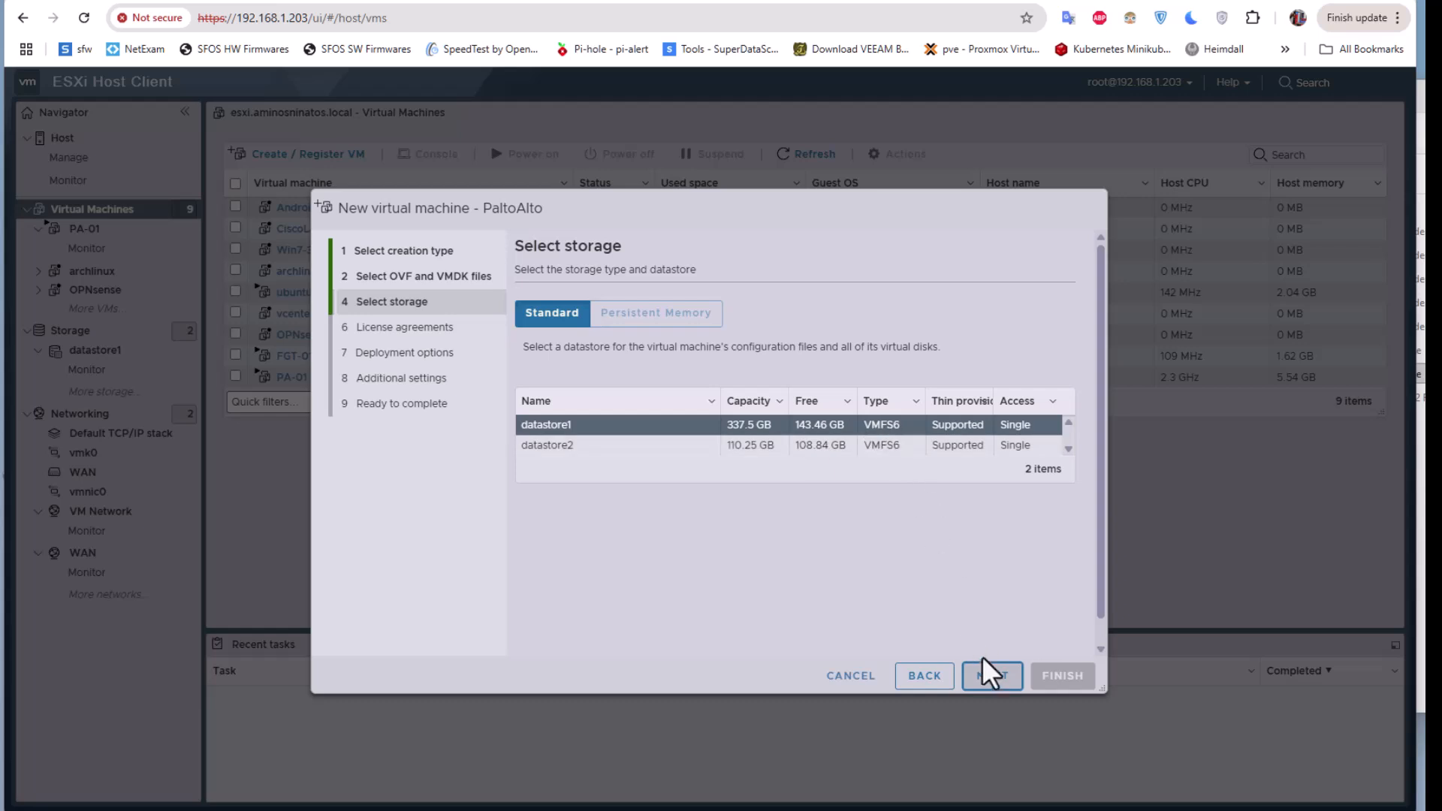
pyautogui.click(997, 677)
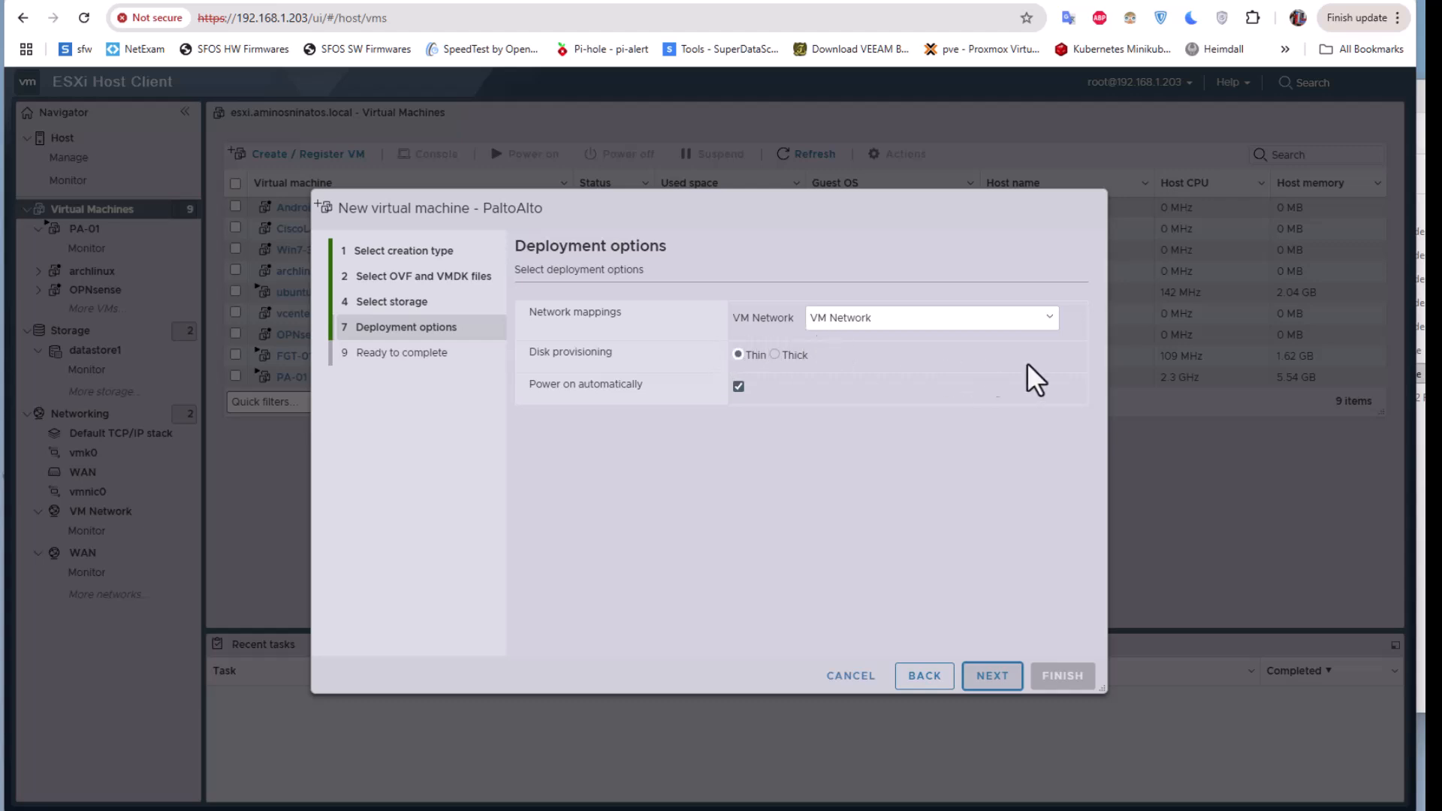
# - Leave the network mapping on VM Network and continue to the Ready to complete summary
pyautogui.click(1049, 318)
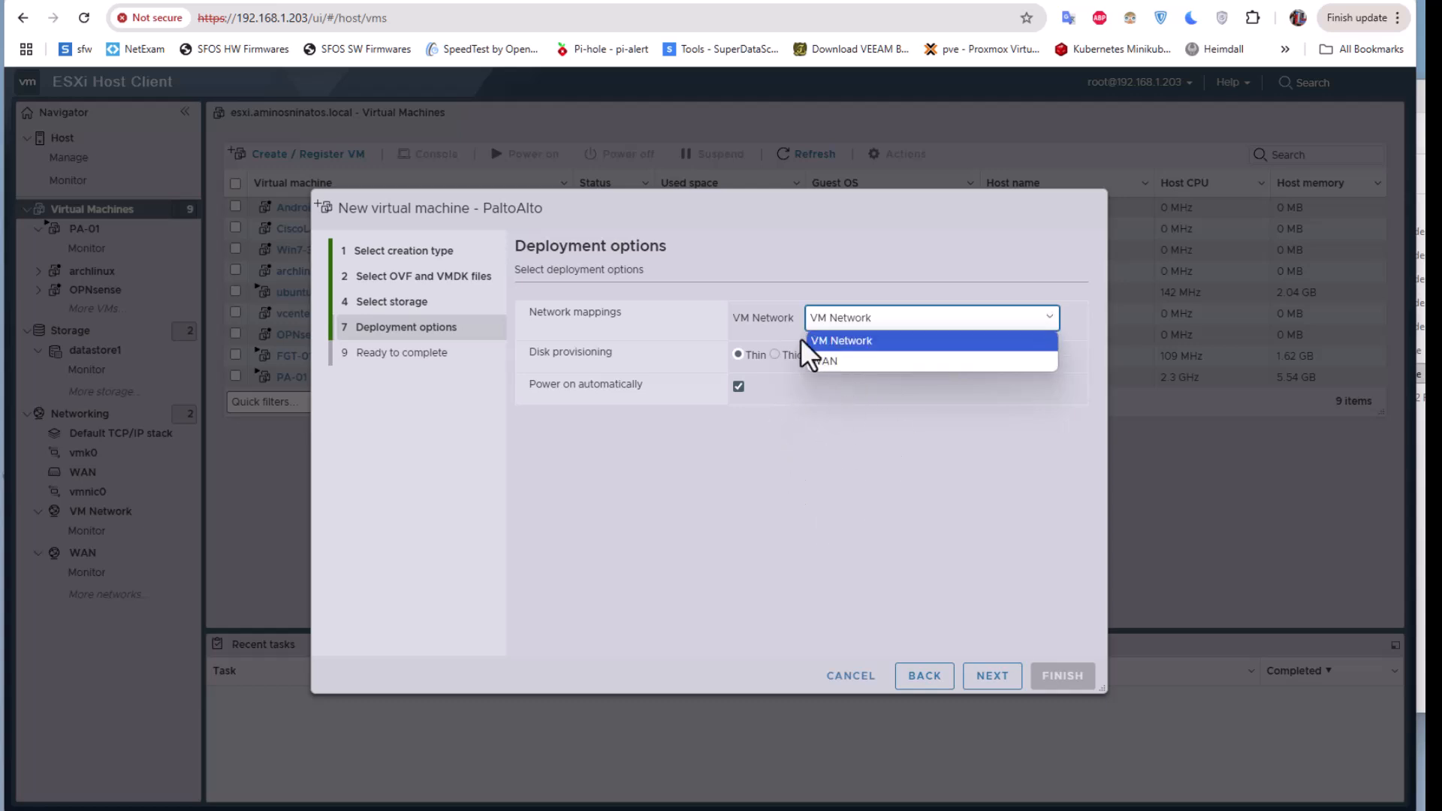
pyautogui.click(831, 341)
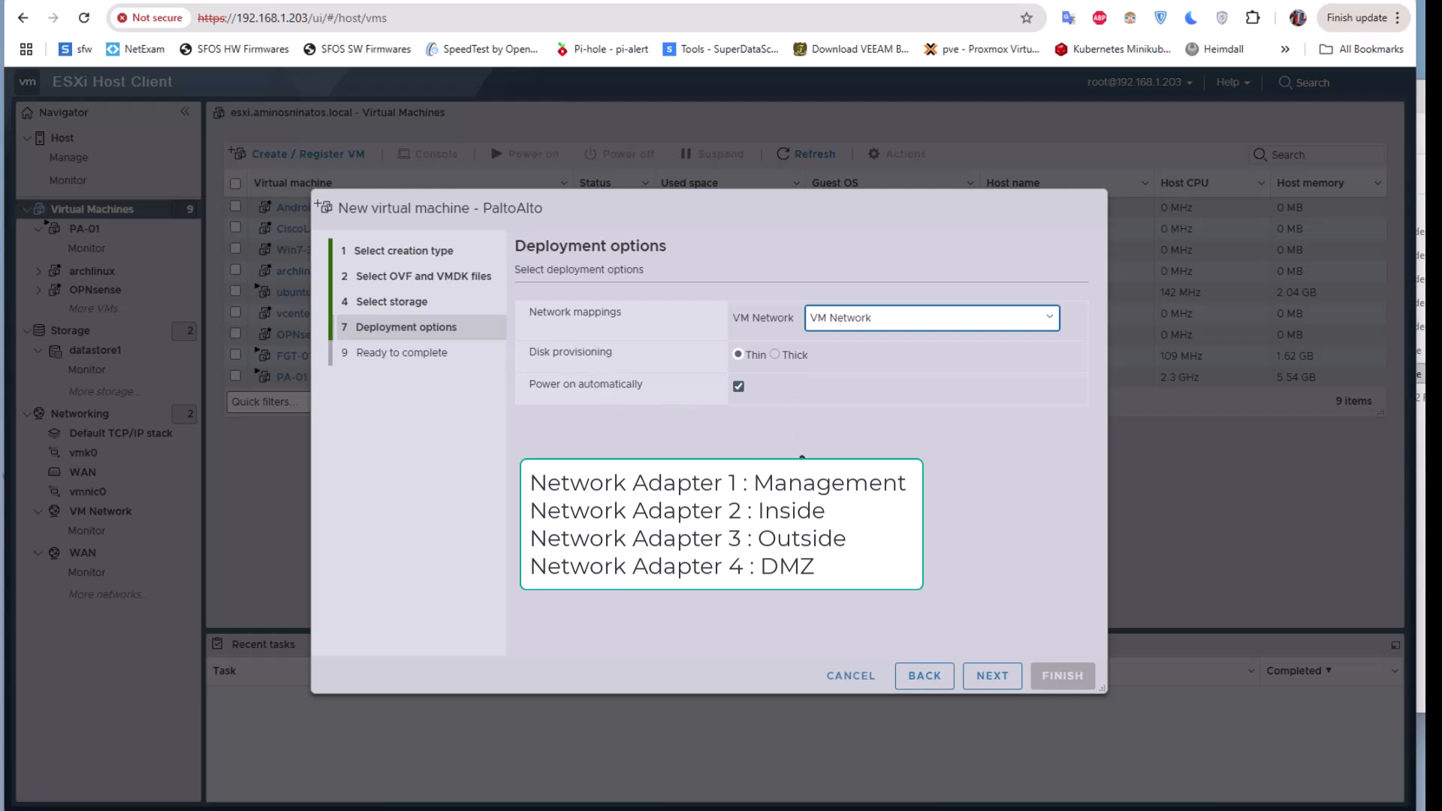
pyautogui.click(985, 673)
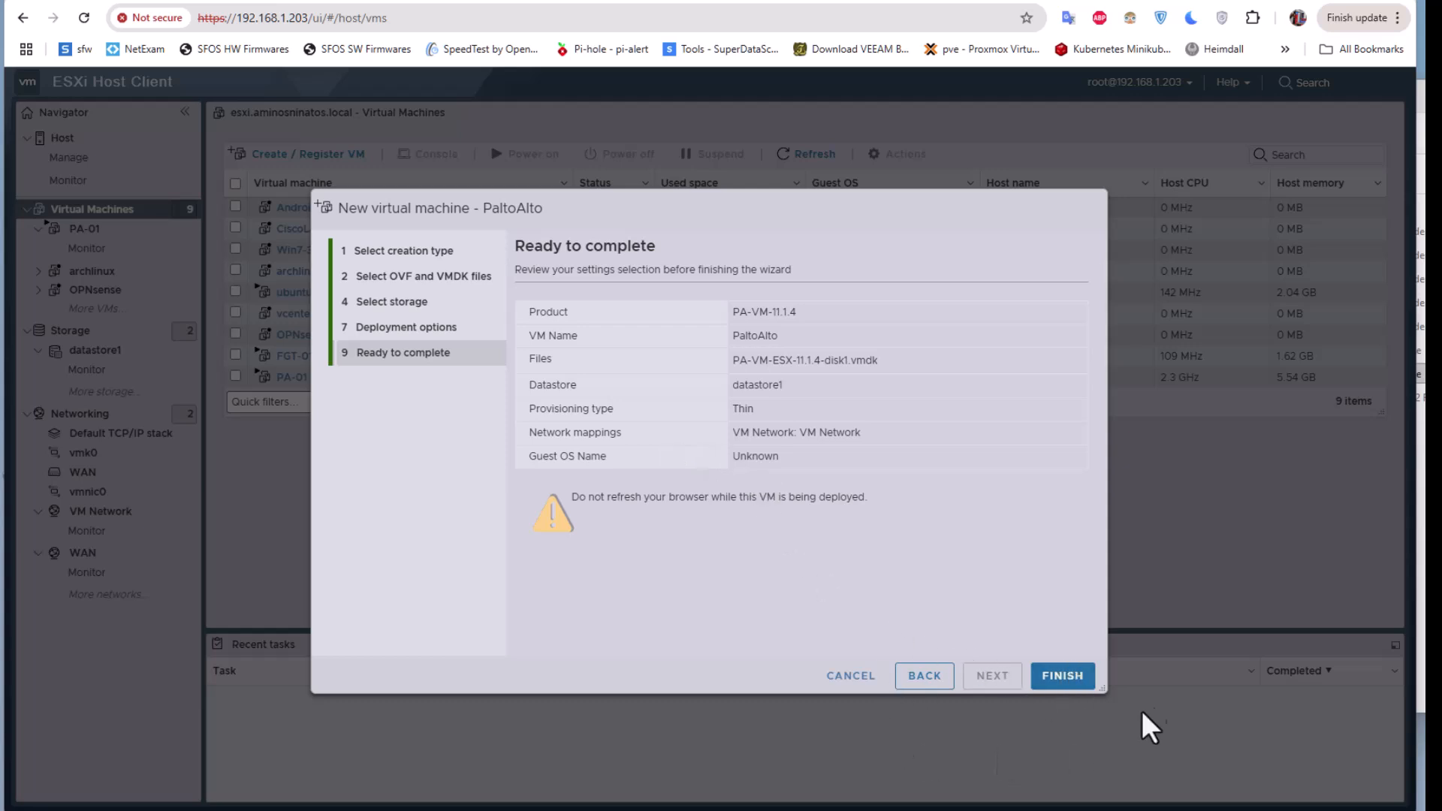
# - Finish deploying PaltoAlto and open its page showing 2 vCPUs and 5.5 GB memory
pyautogui.click(1081, 680)
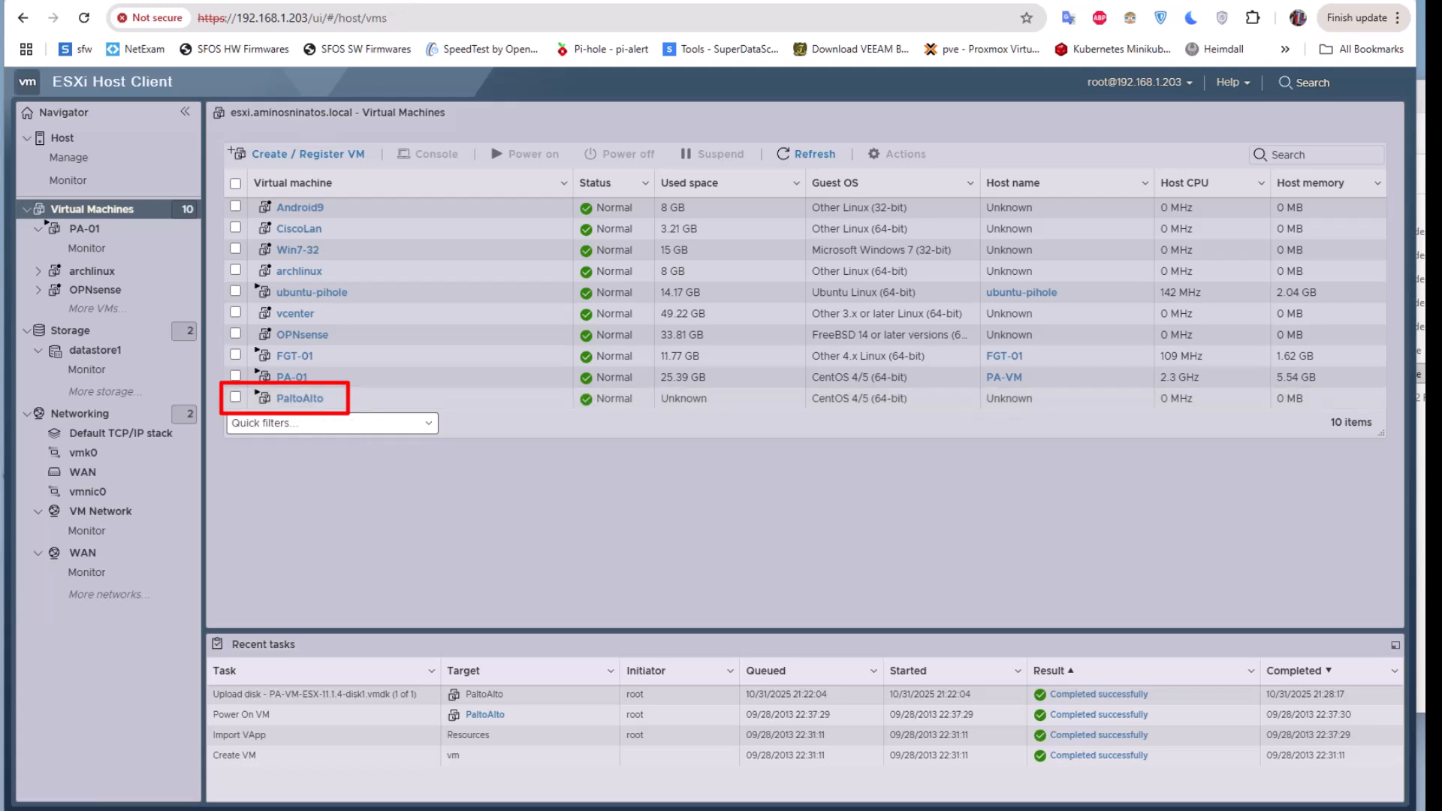
pyautogui.click(300, 398)
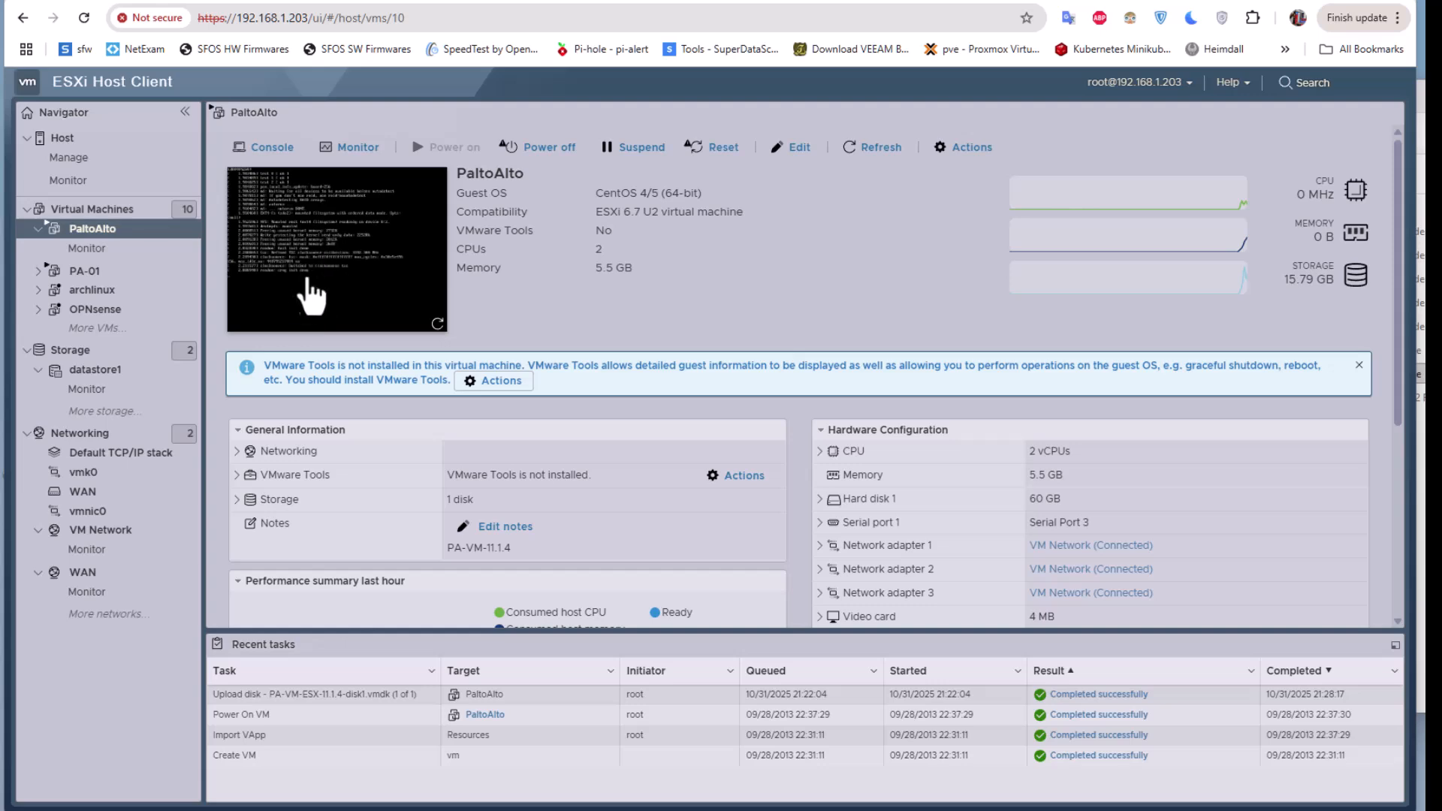
# - Check the PaltoAlto console, then set Network Adapter 3 to the WAN network in its settings
pyautogui.click(307, 303)
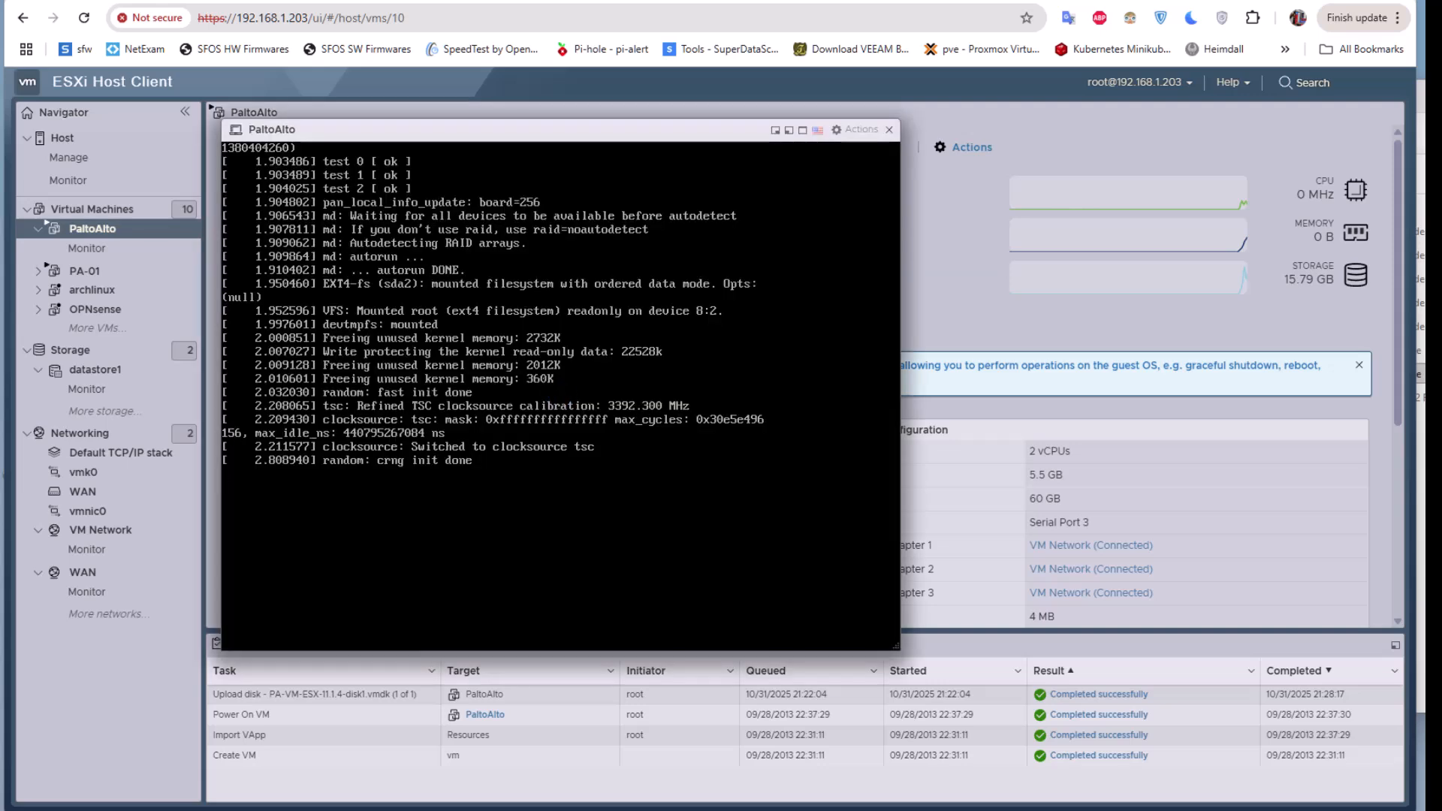
pyautogui.click(889, 130)
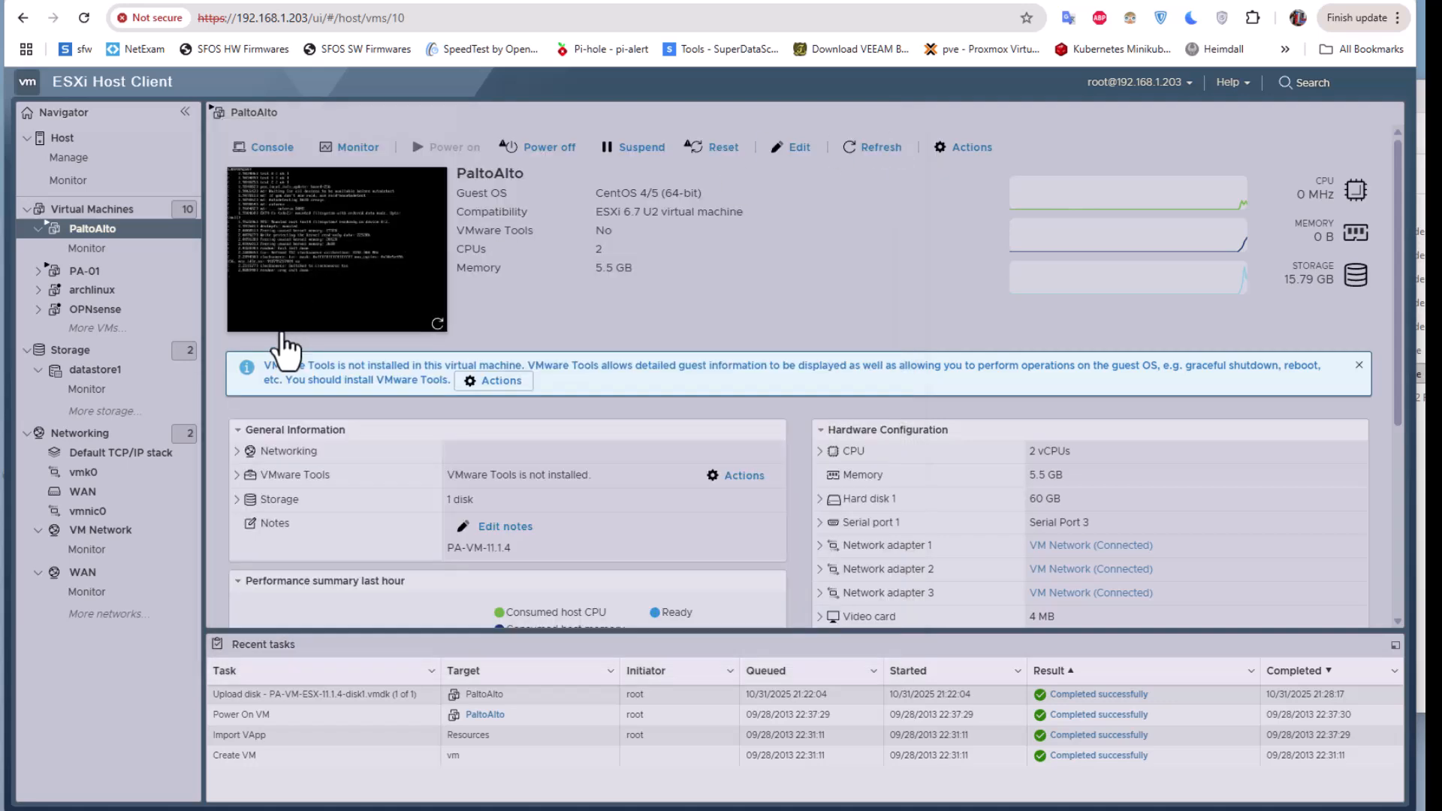
pyautogui.click(795, 148)
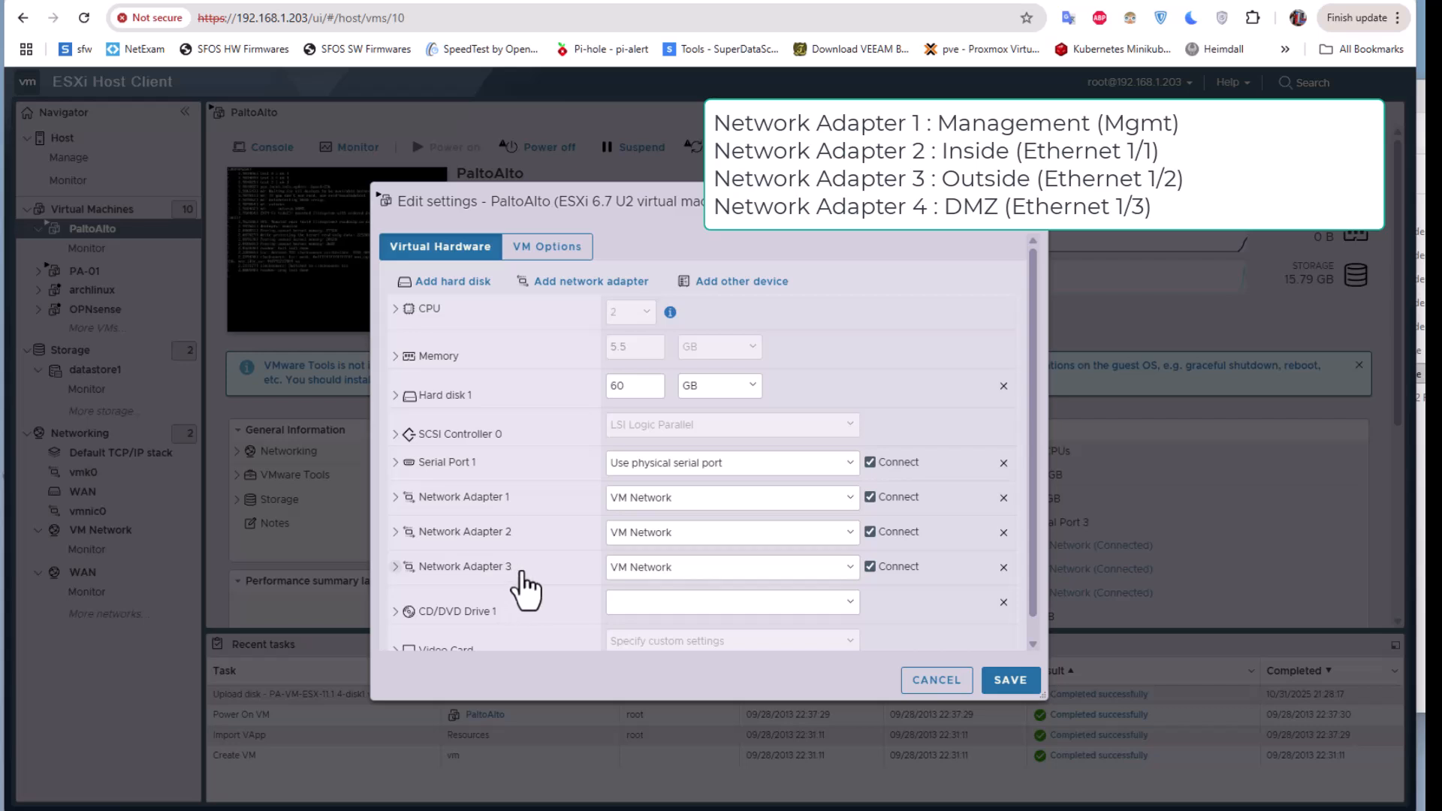
pyautogui.click(852, 571)
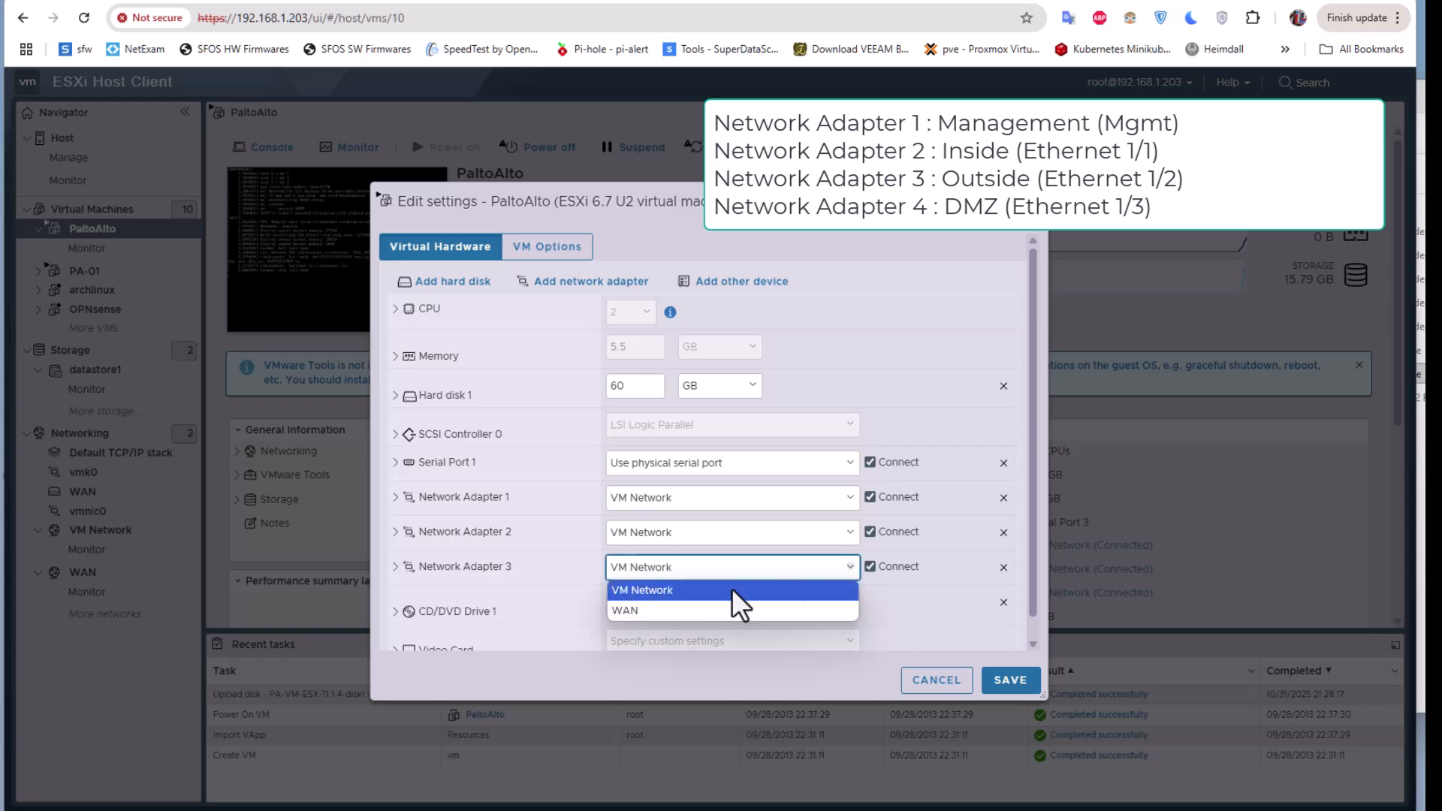
pyautogui.click(623, 611)
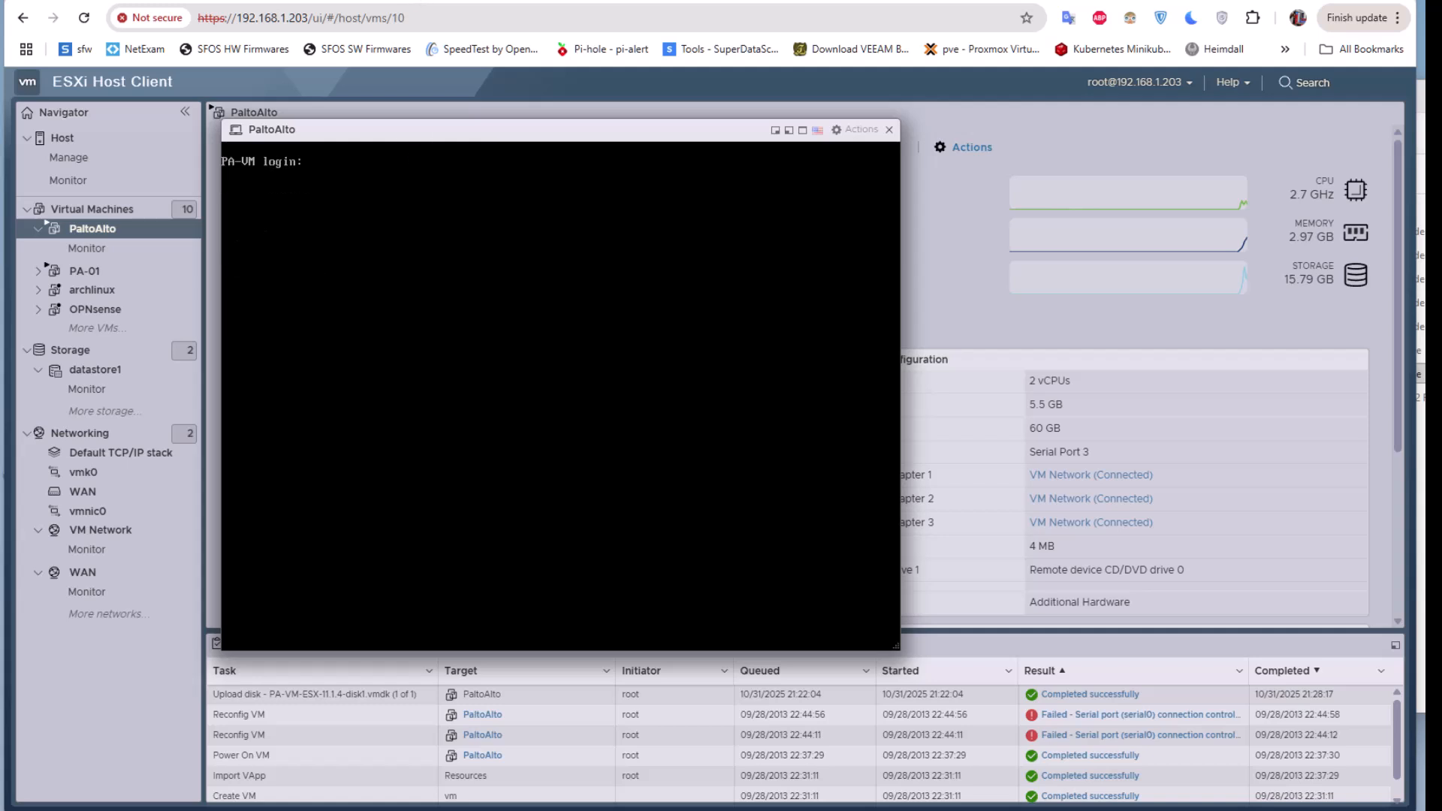
# - Log in to the PA-VM console as admin and set a new admin password
pyautogui.write('d')
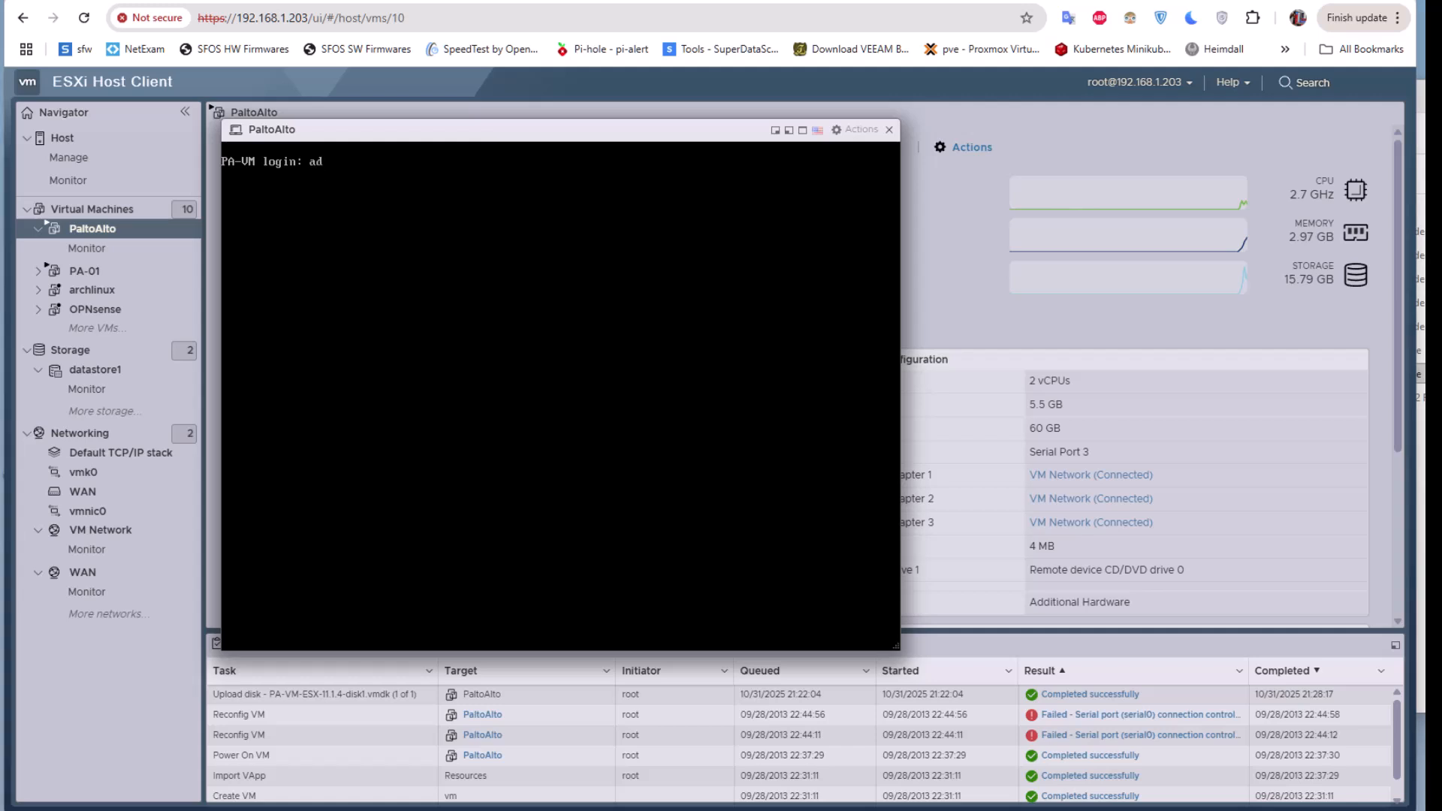
pyautogui.write('min')
pyautogui.press('Return')
pyautogui.press('Return')
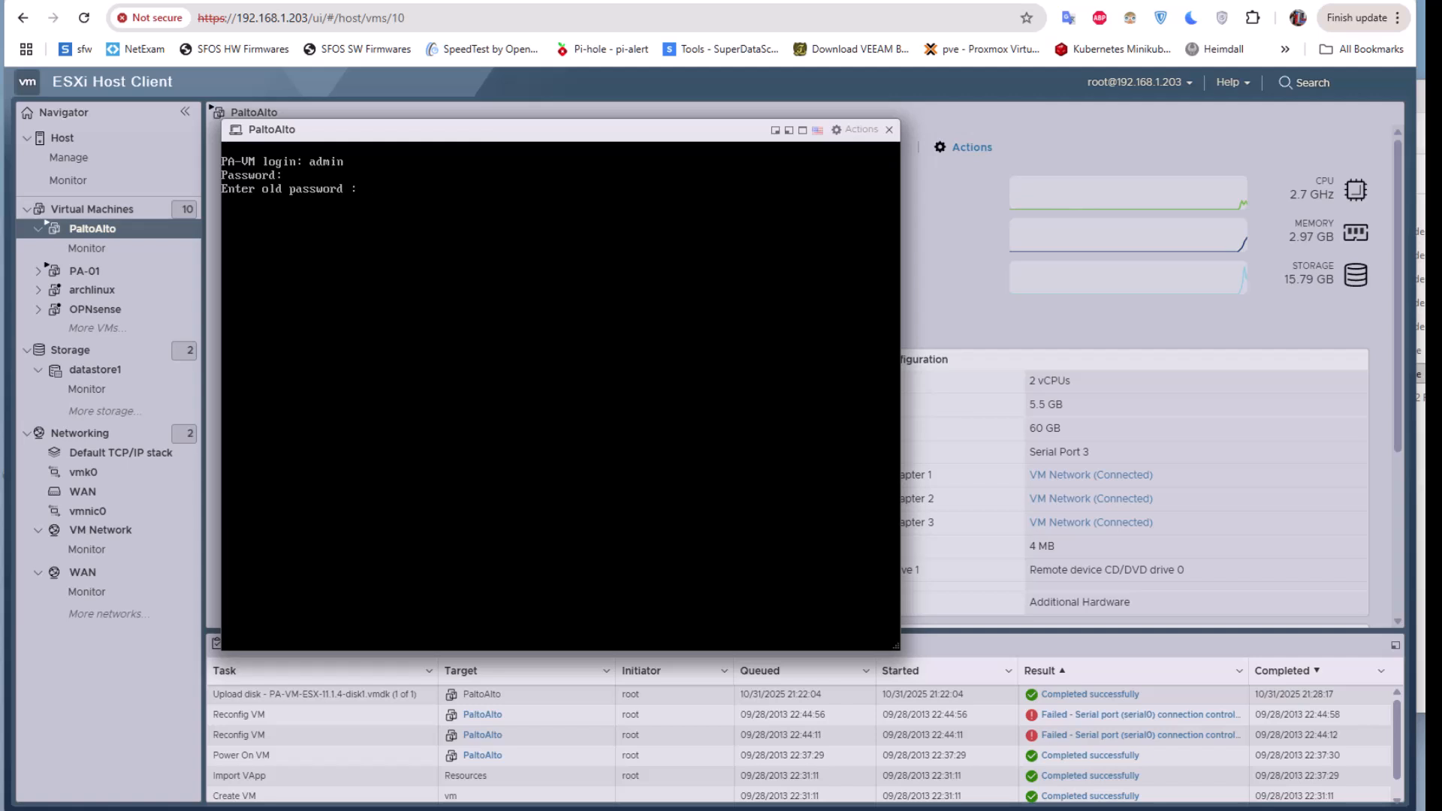
pyautogui.press('Return')
pyautogui.press('Return')
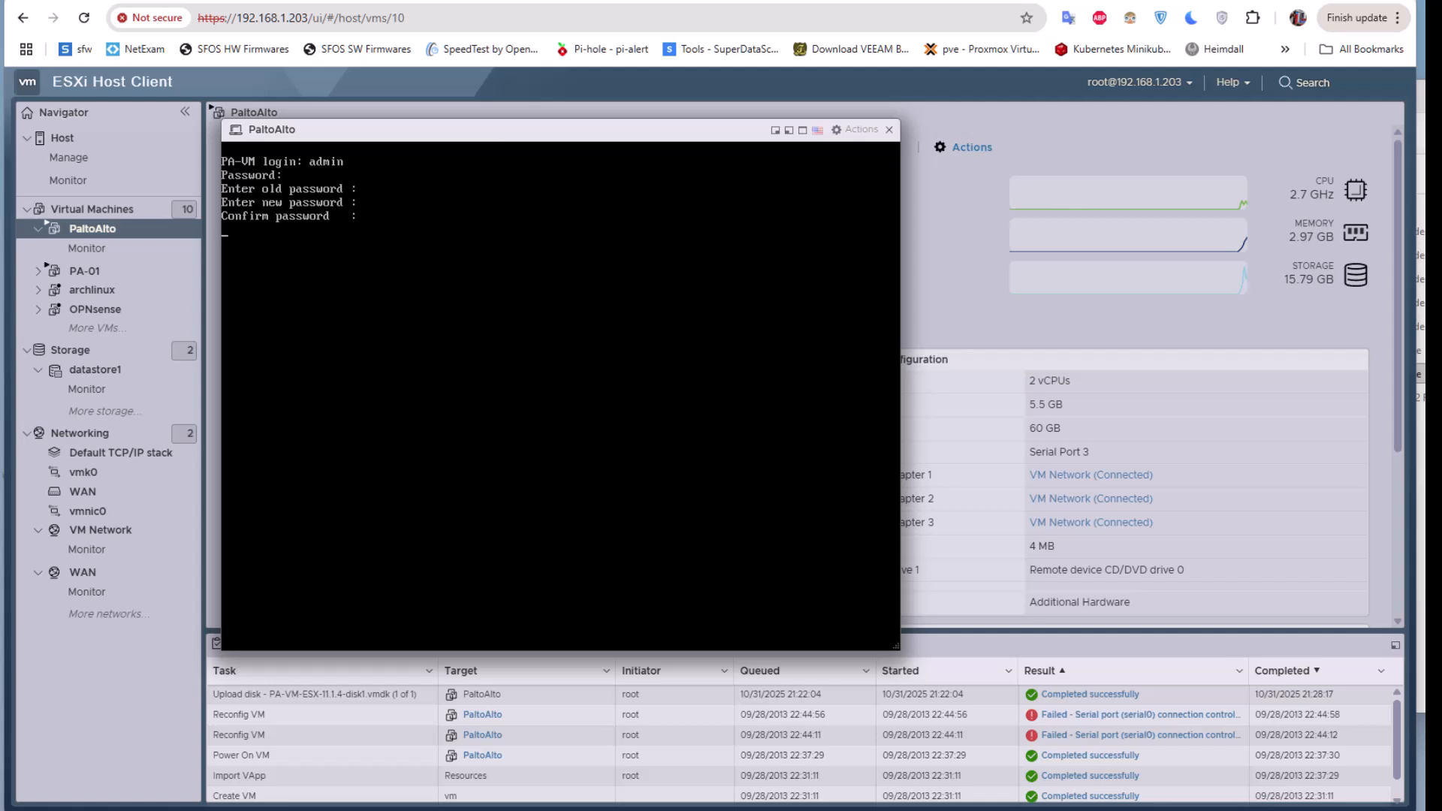
pyautogui.press('Return')
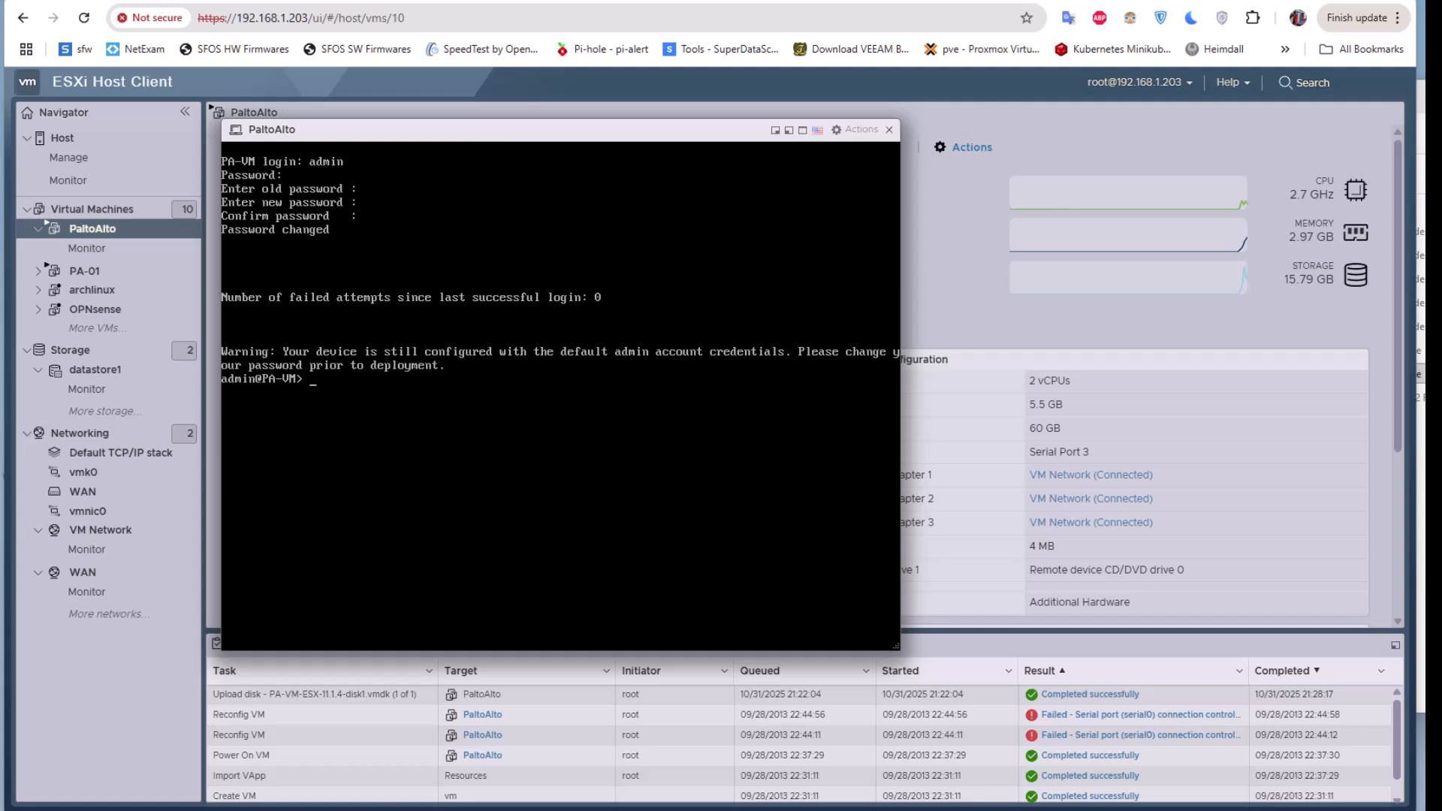
# - Run 'show system info' to see hostname PA-VM on DHCP, then quit and clear the screen
pyautogui.write('show')
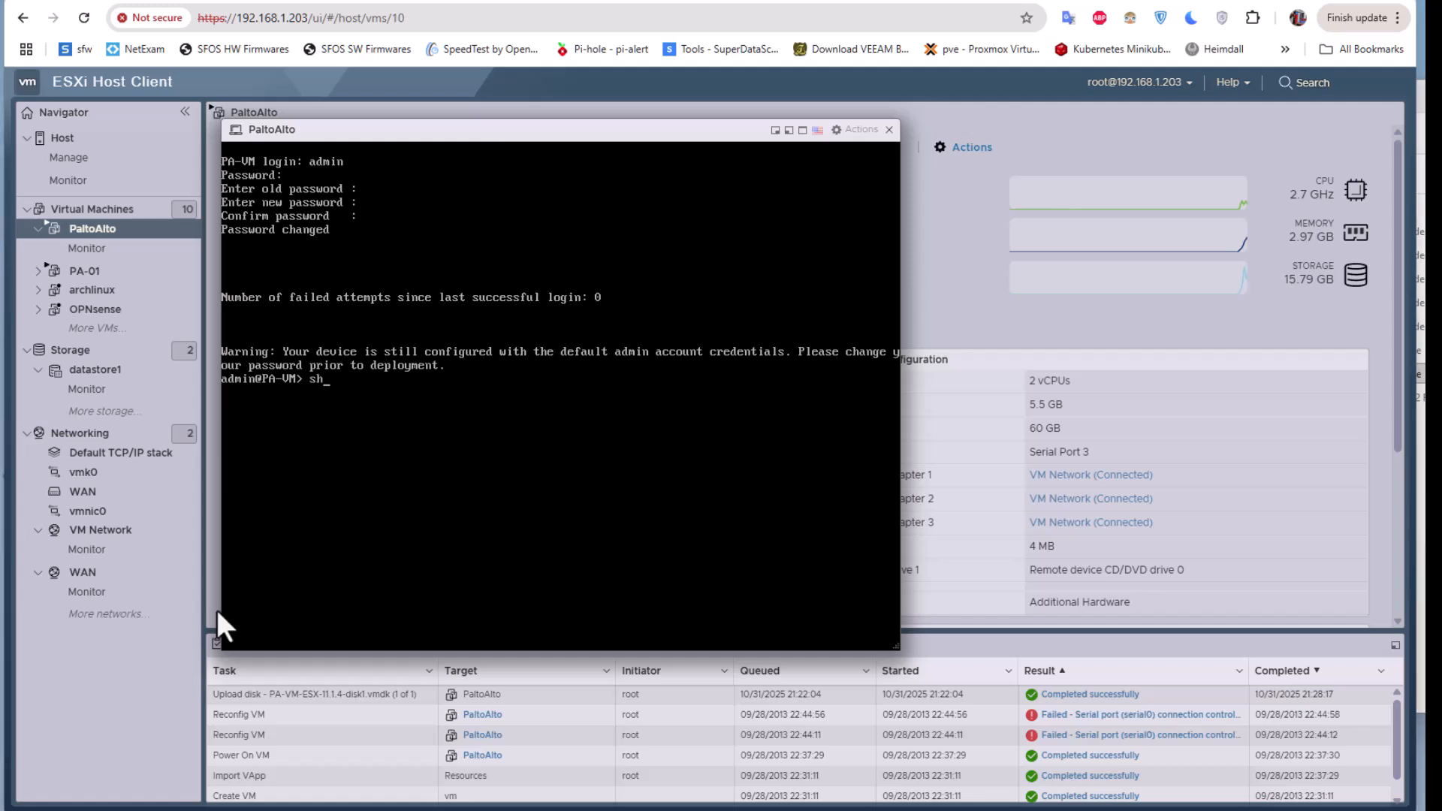
pyautogui.write(' systen')
pyautogui.press('BackSpace')
pyautogui.write('m info')
pyautogui.press('Return')
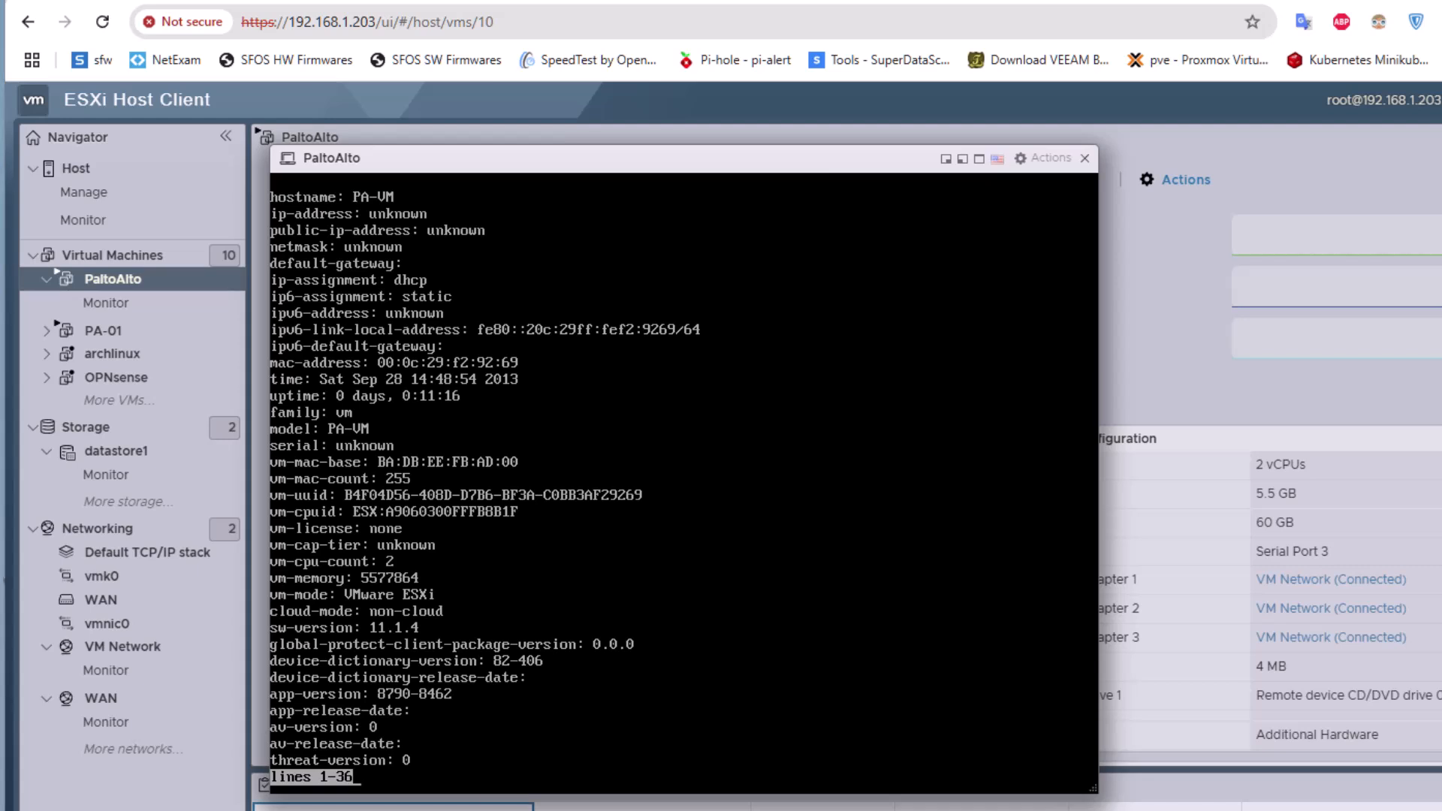
pyautogui.press('q')
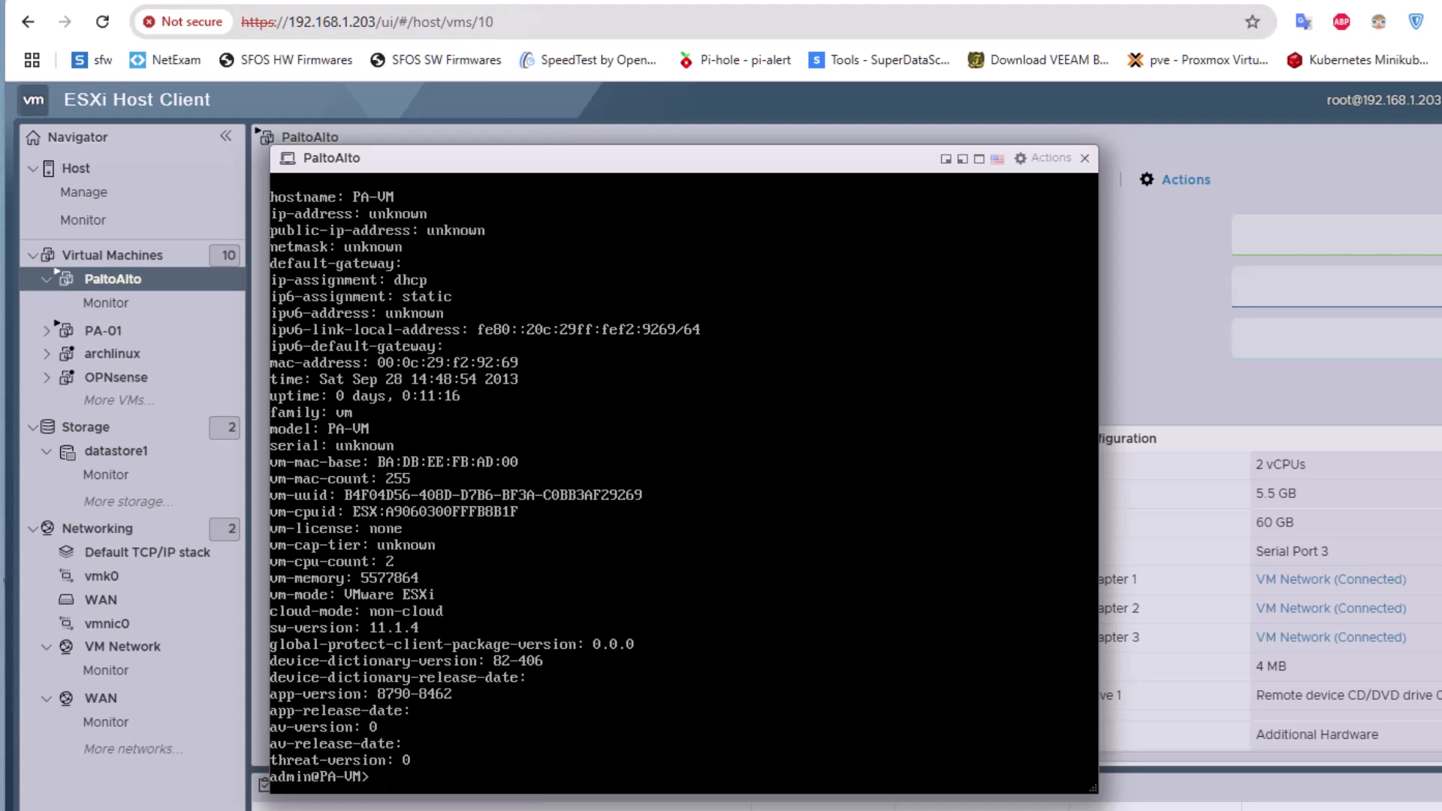
pyautogui.hotkey('ctrl', 'l')
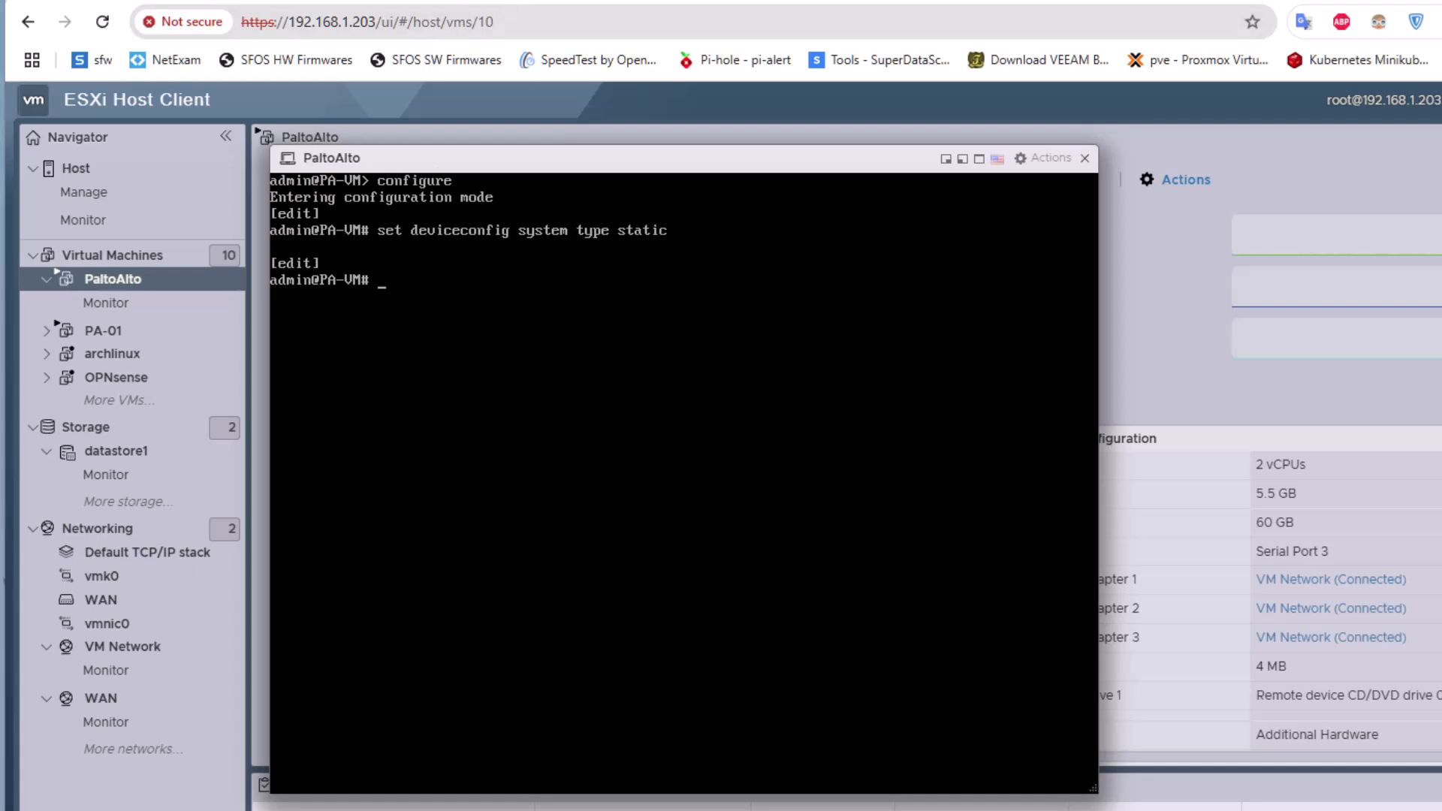
# - Set management IP 192.168.1.17, netmask 255.255.255.0, gateway 192.168.1.3 in the PA-VM console, then commit
pyautogui.write('set deviceconfig system')
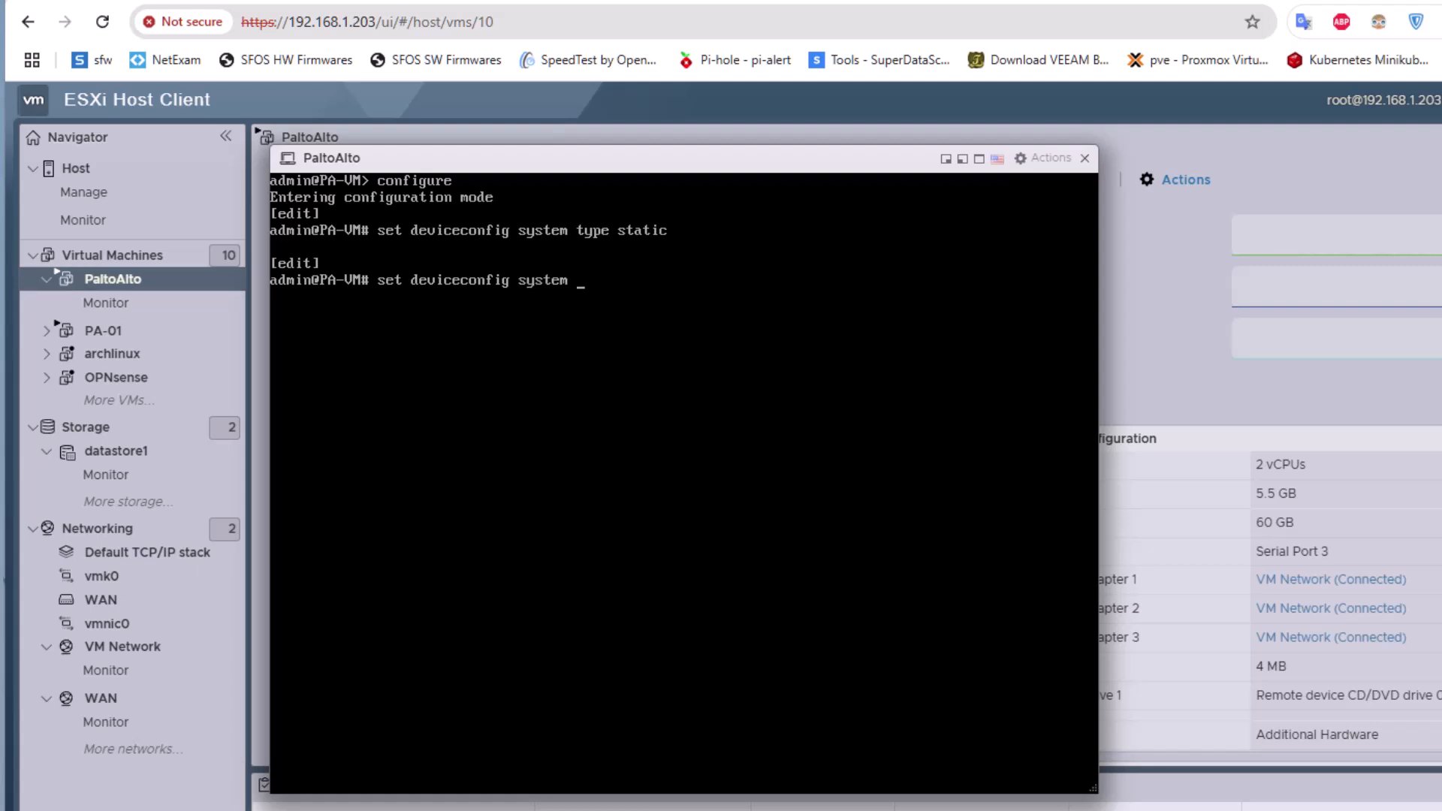
pyautogui.write(' ip-address 192.16')
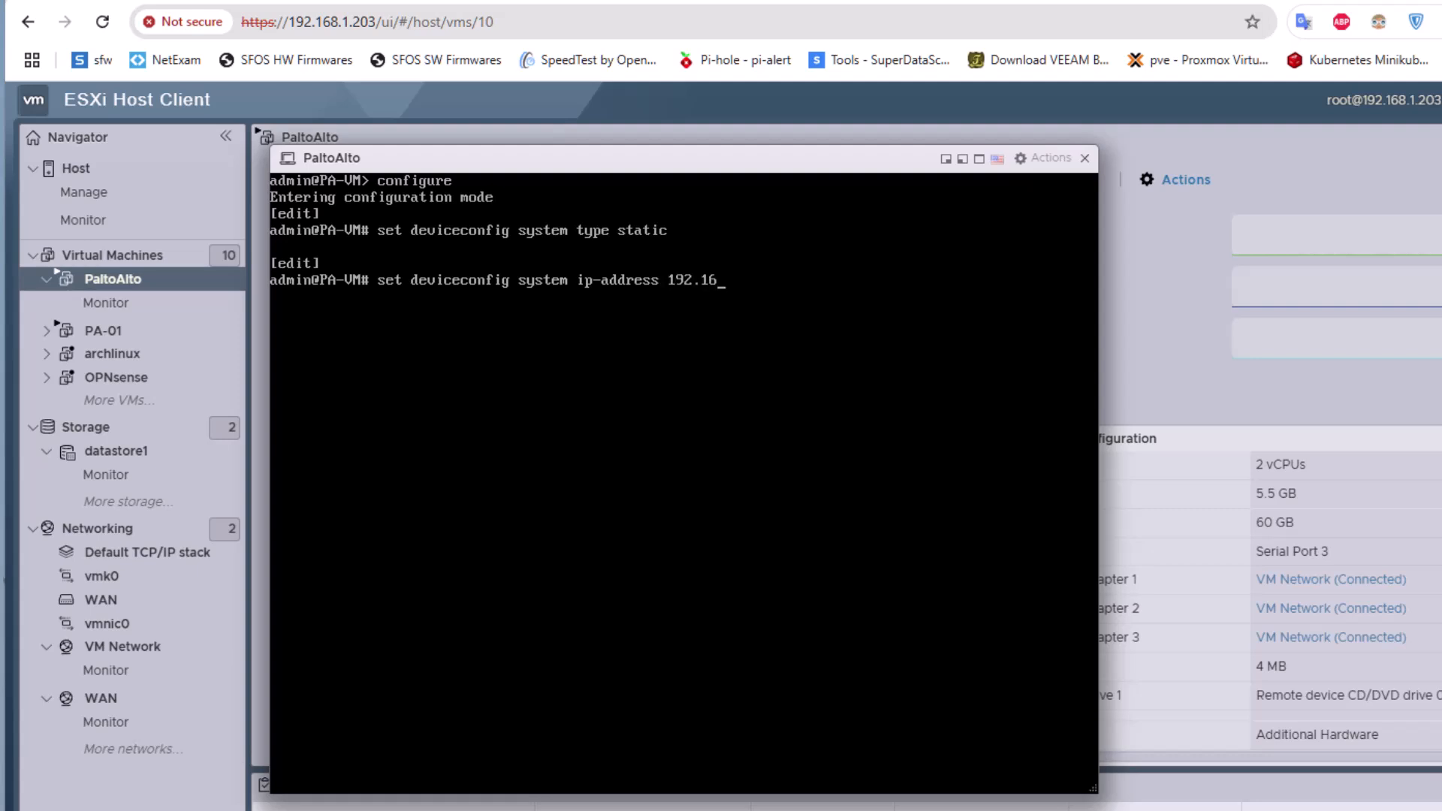
pyautogui.write('8.1.')
pyautogui.write('17 netmask 255')
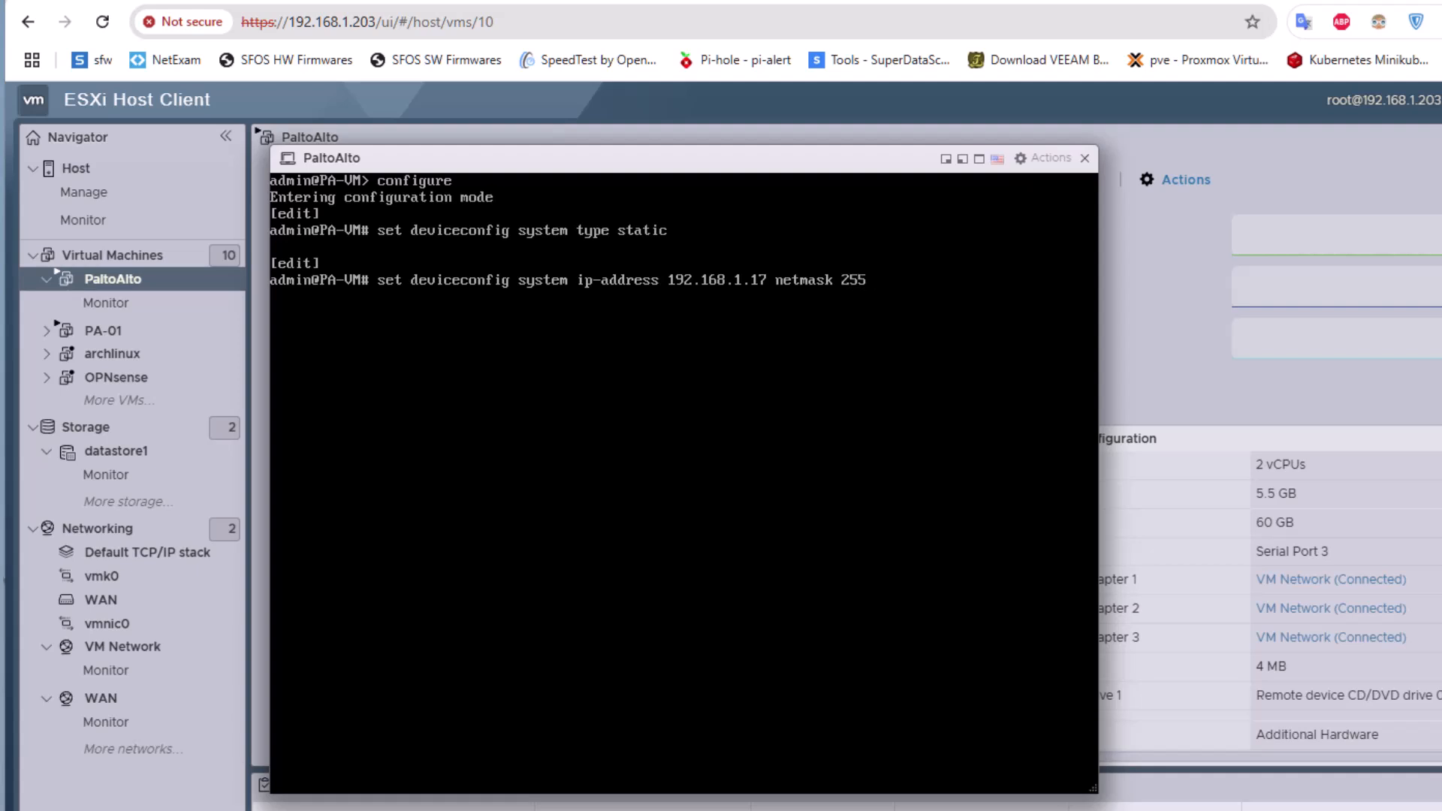
pyautogui.write('.255.255.0 defa')
pyautogui.press('Tab')
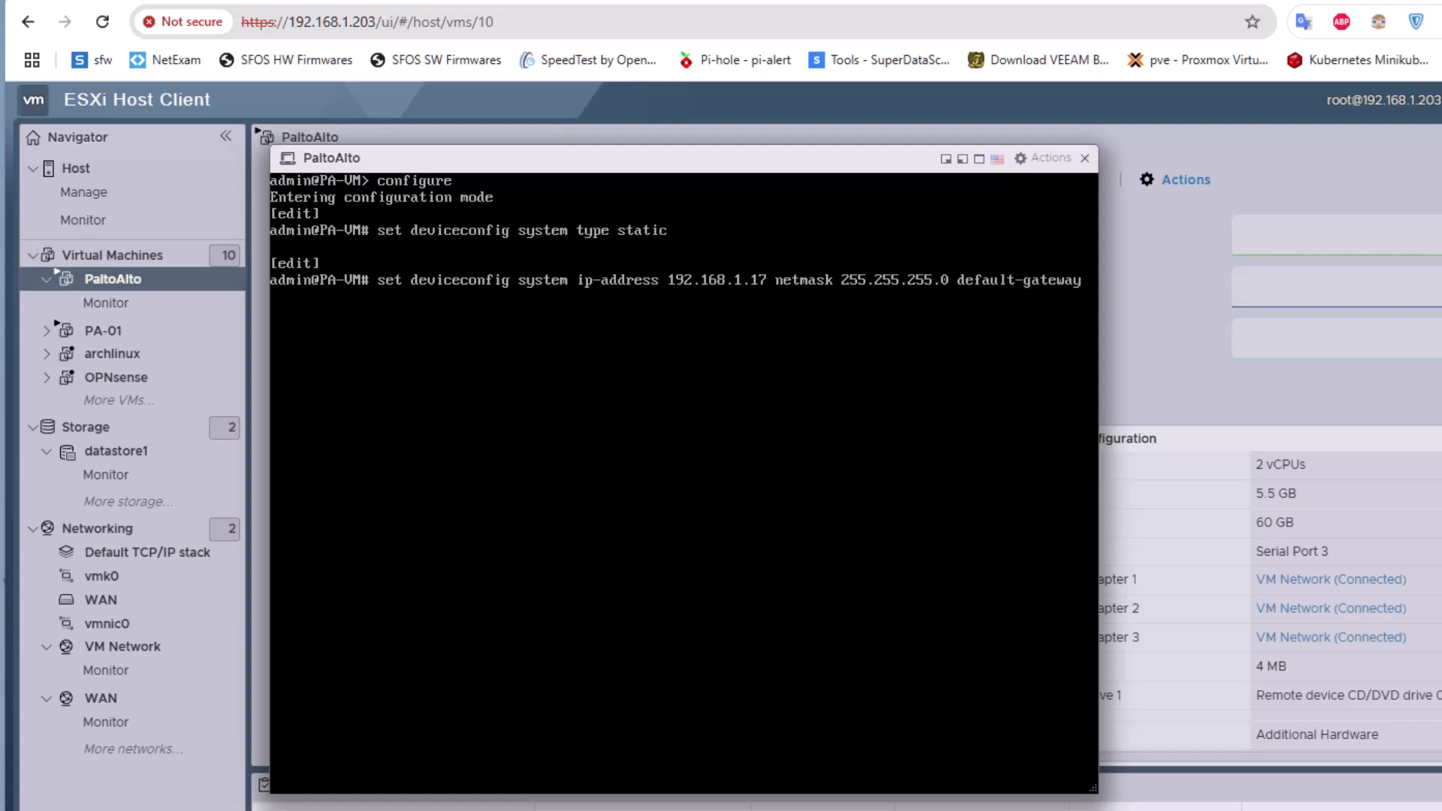
pyautogui.write('192.168.1.3')
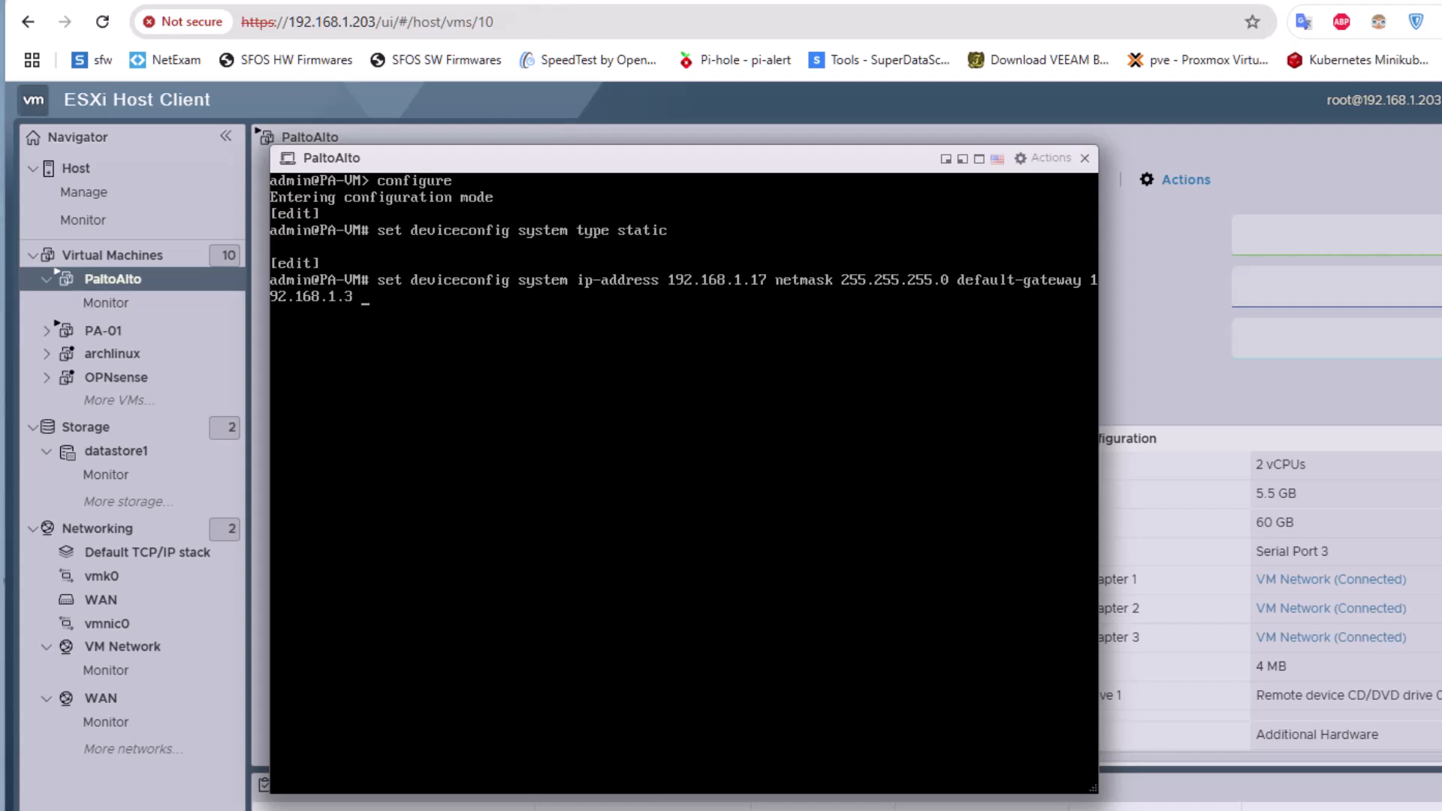
pyautogui.press('Return')
pyautogui.write('commit')
pyautogui.press('Return')
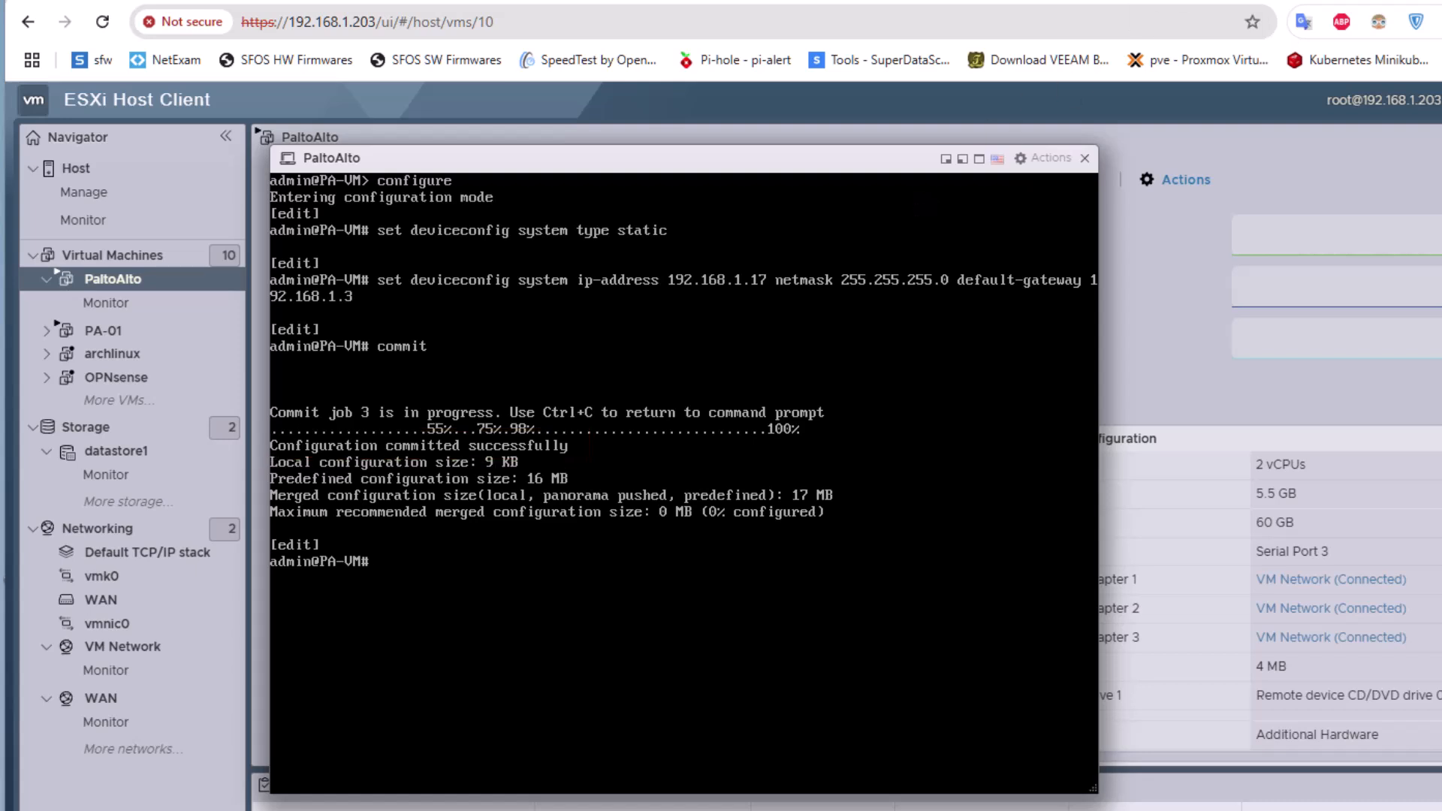
pyautogui.click(310, 3)
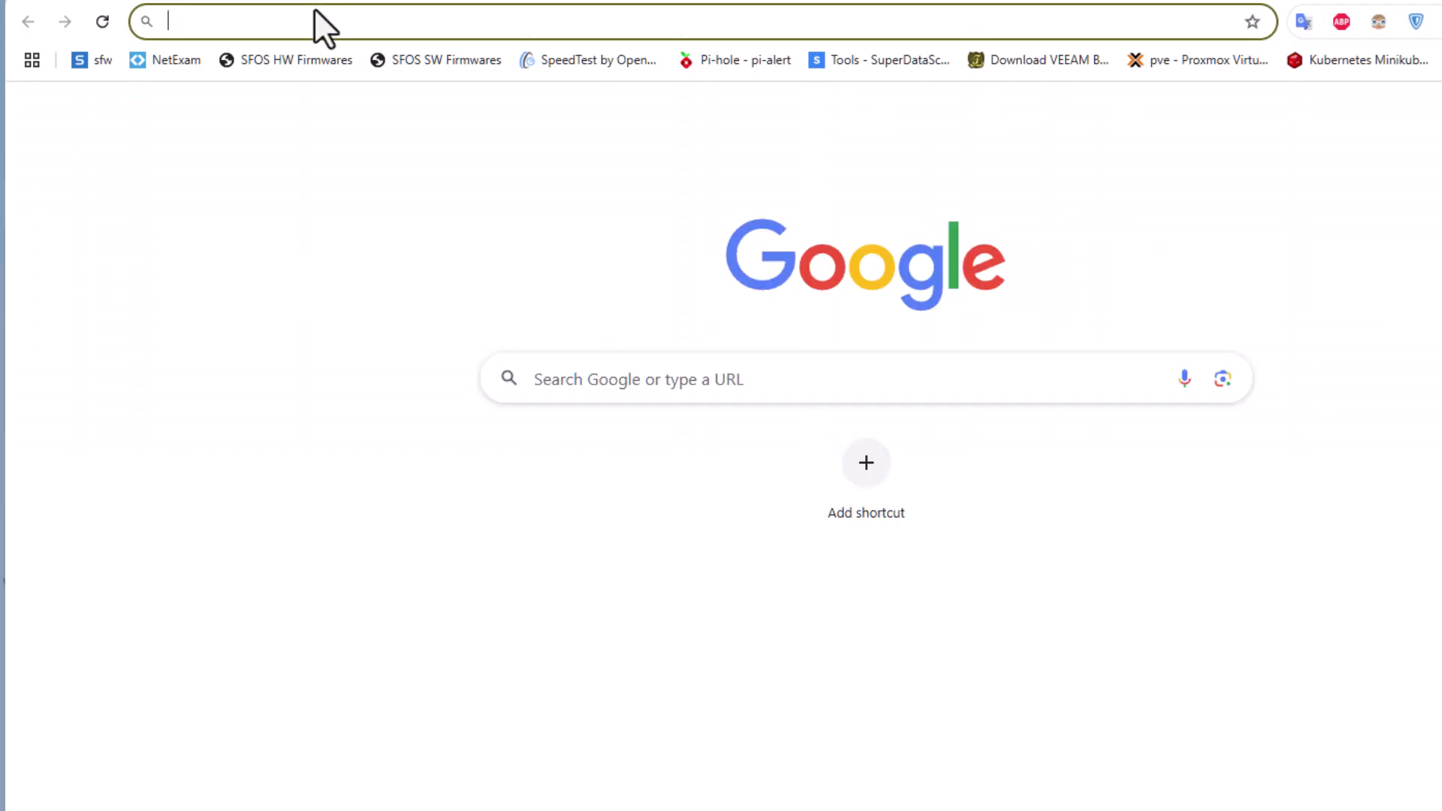
pyautogui.write('htt')
pyautogui.press('Right')
pyautogui.press('BackSpace')
pyautogui.press('BackSpace')
pyautogui.press('BackSpace')
pyautogui.press('BackSpace')
pyautogui.press('BackSpace')
pyautogui.press('BackSpace')
pyautogui.press('BackSpace')
pyautogui.press('BackSpace')
pyautogui.press('BackSpace')
pyautogui.press('BackSpace')
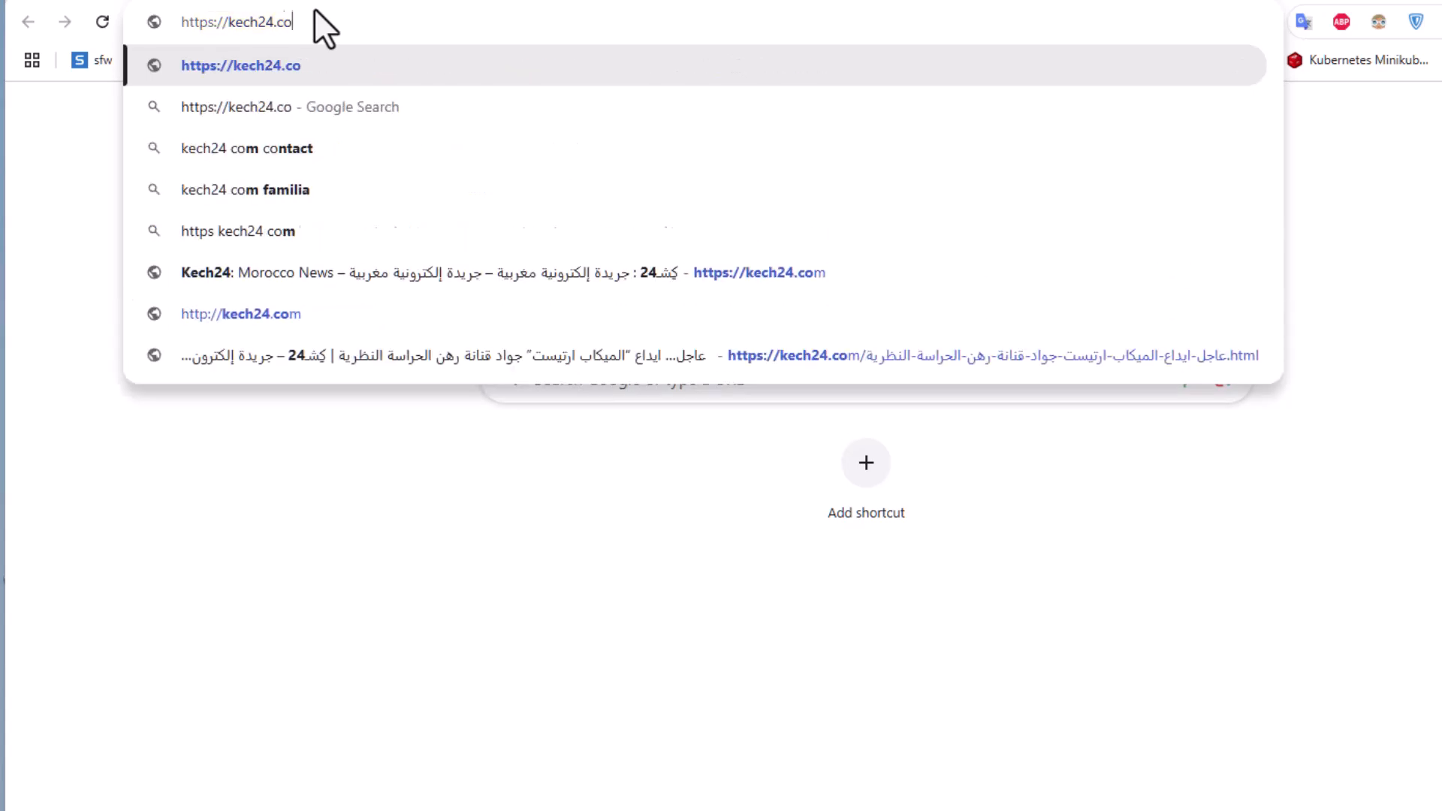
pyautogui.write('1')
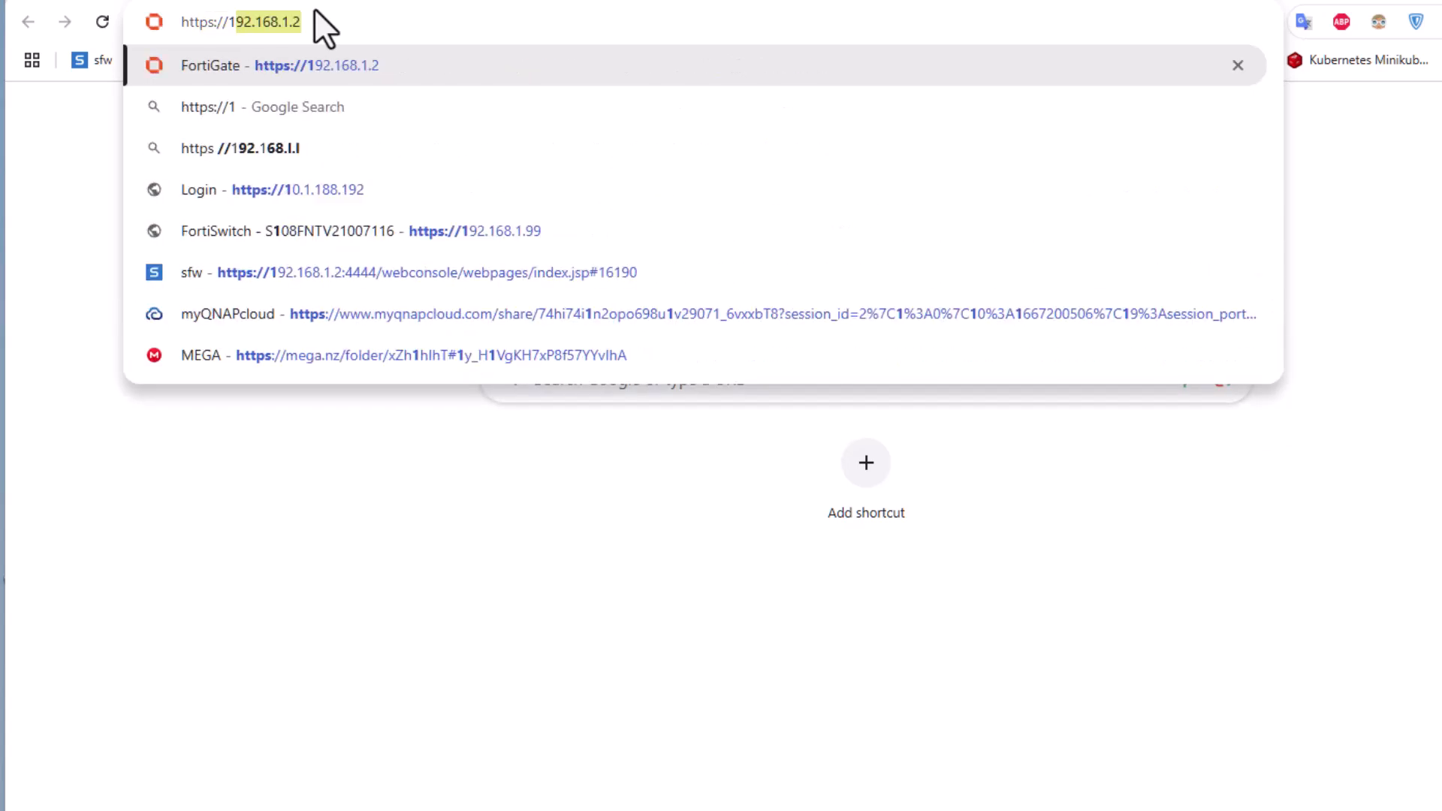
pyautogui.press('Right')
pyautogui.press('BackSpace')
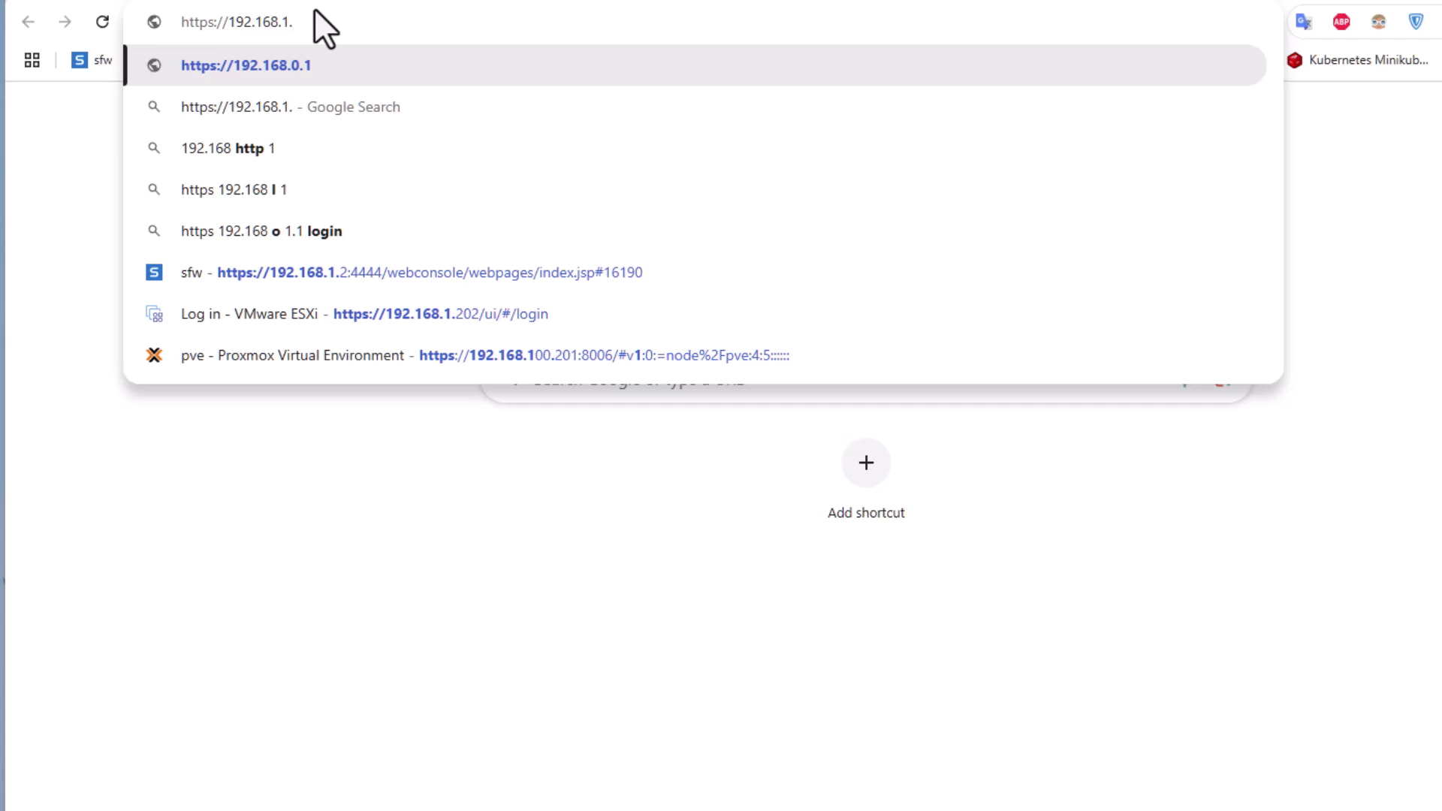
pyautogui.write('17')
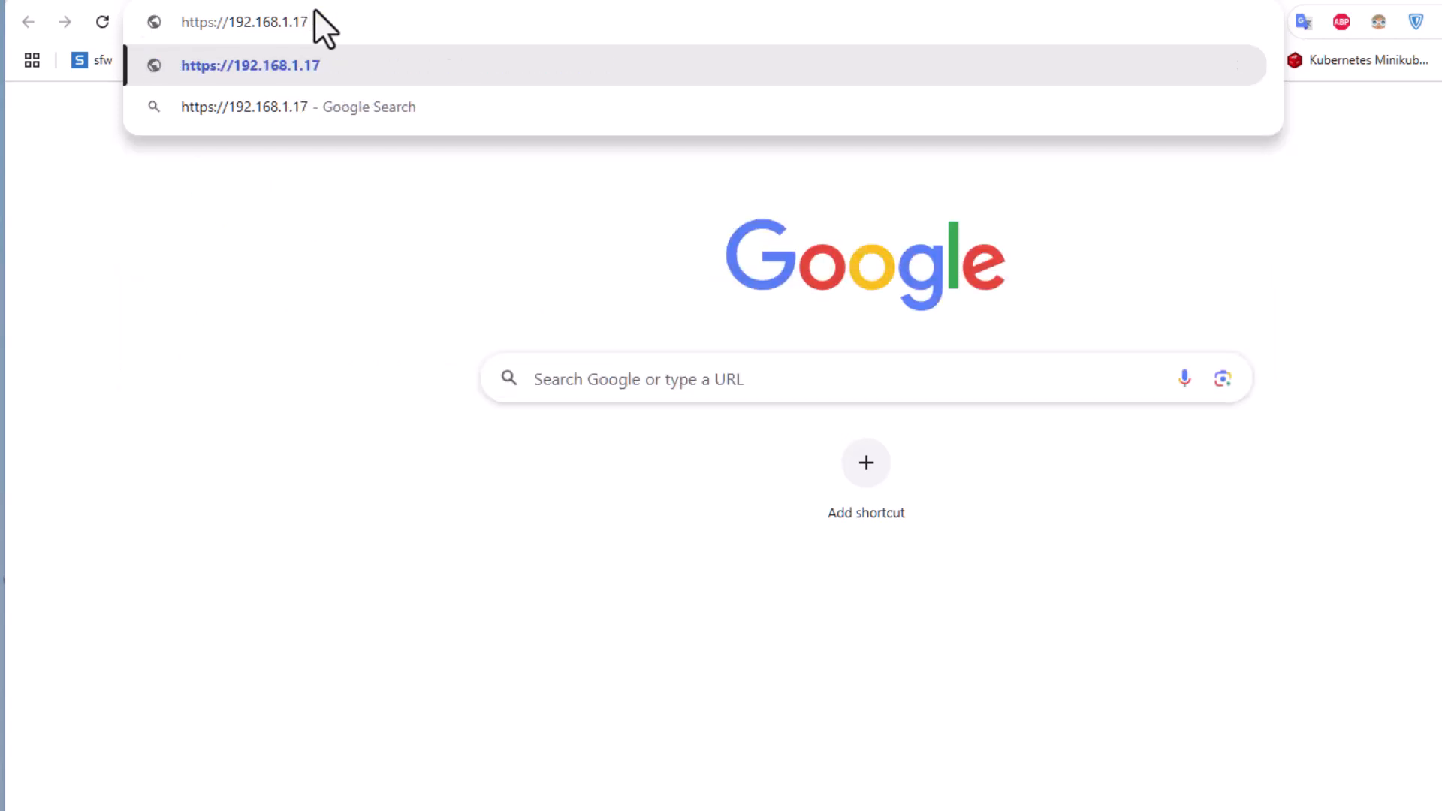
pyautogui.press('Return')
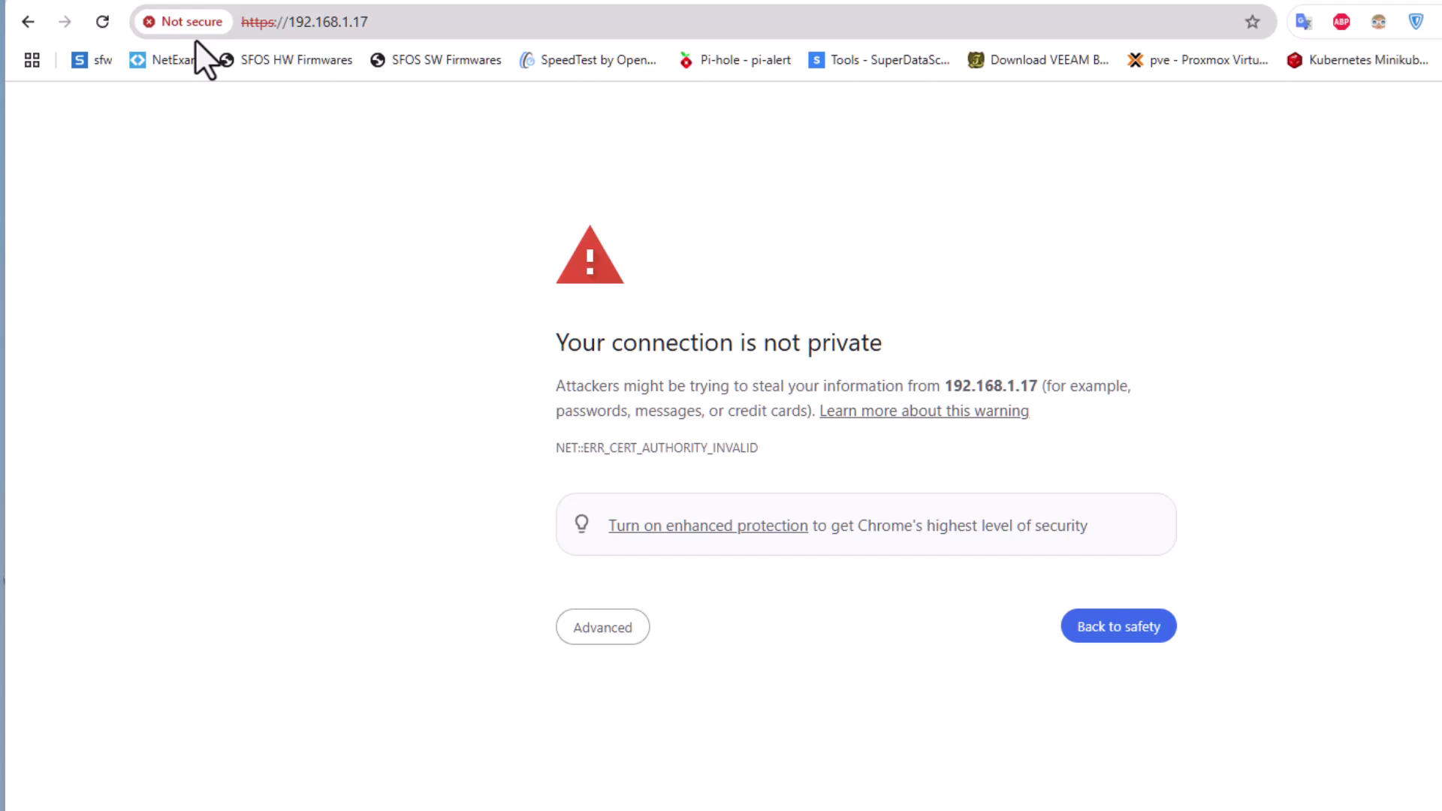
pyautogui.click(610, 638)
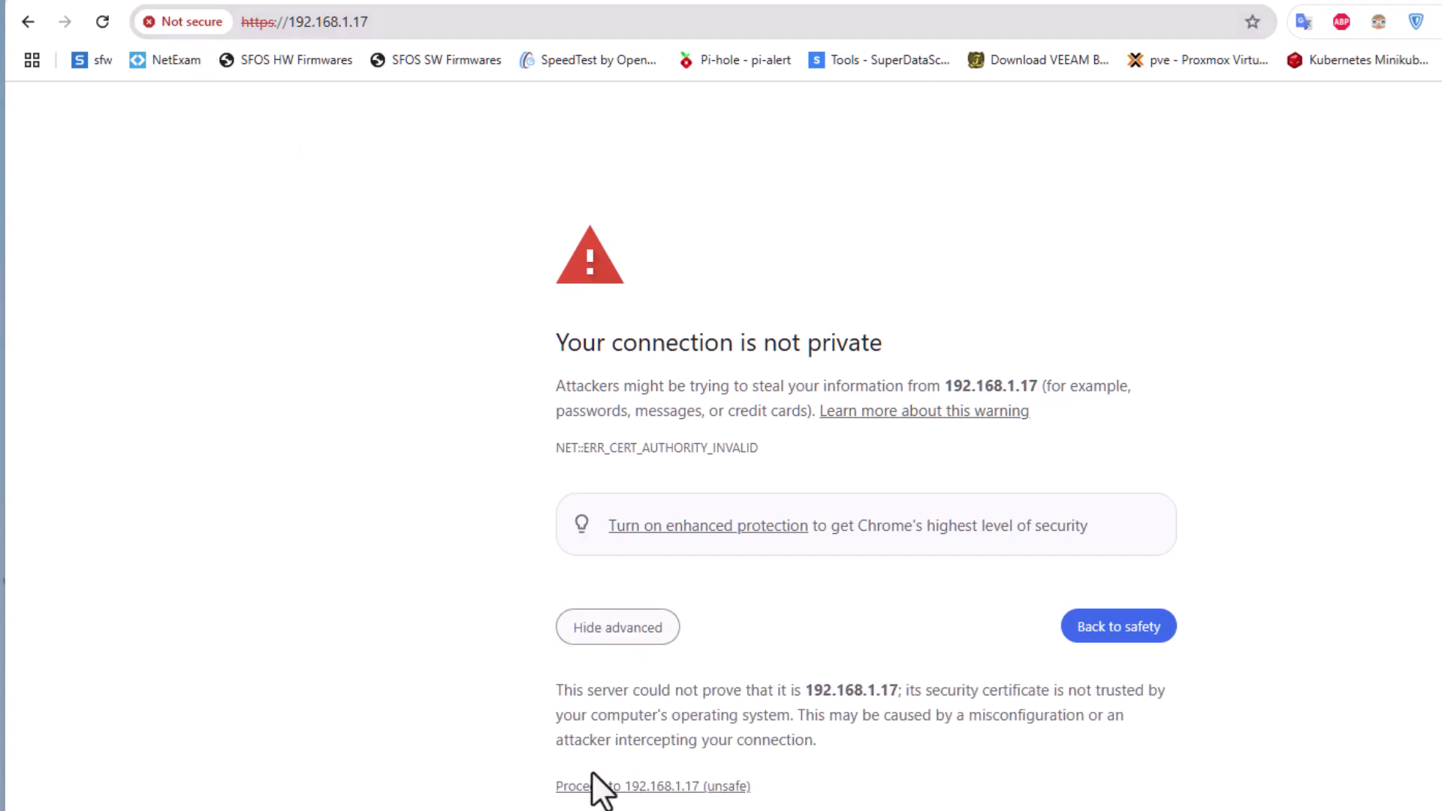
pyautogui.click(684, 790)
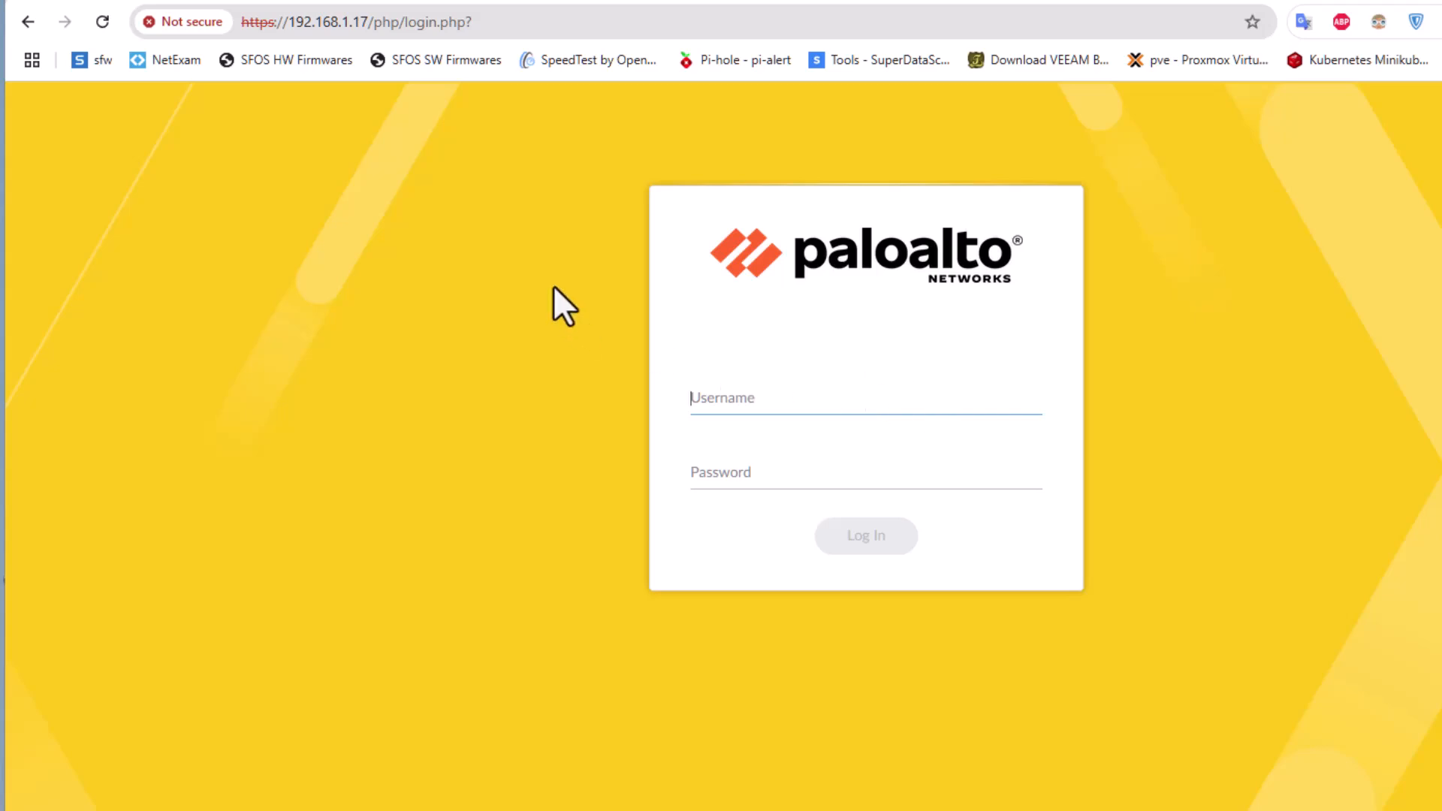
# - Log in to the PA-VM web interface with the administrator username and password
pyautogui.click(825, 402)
pyautogui.write('admin')
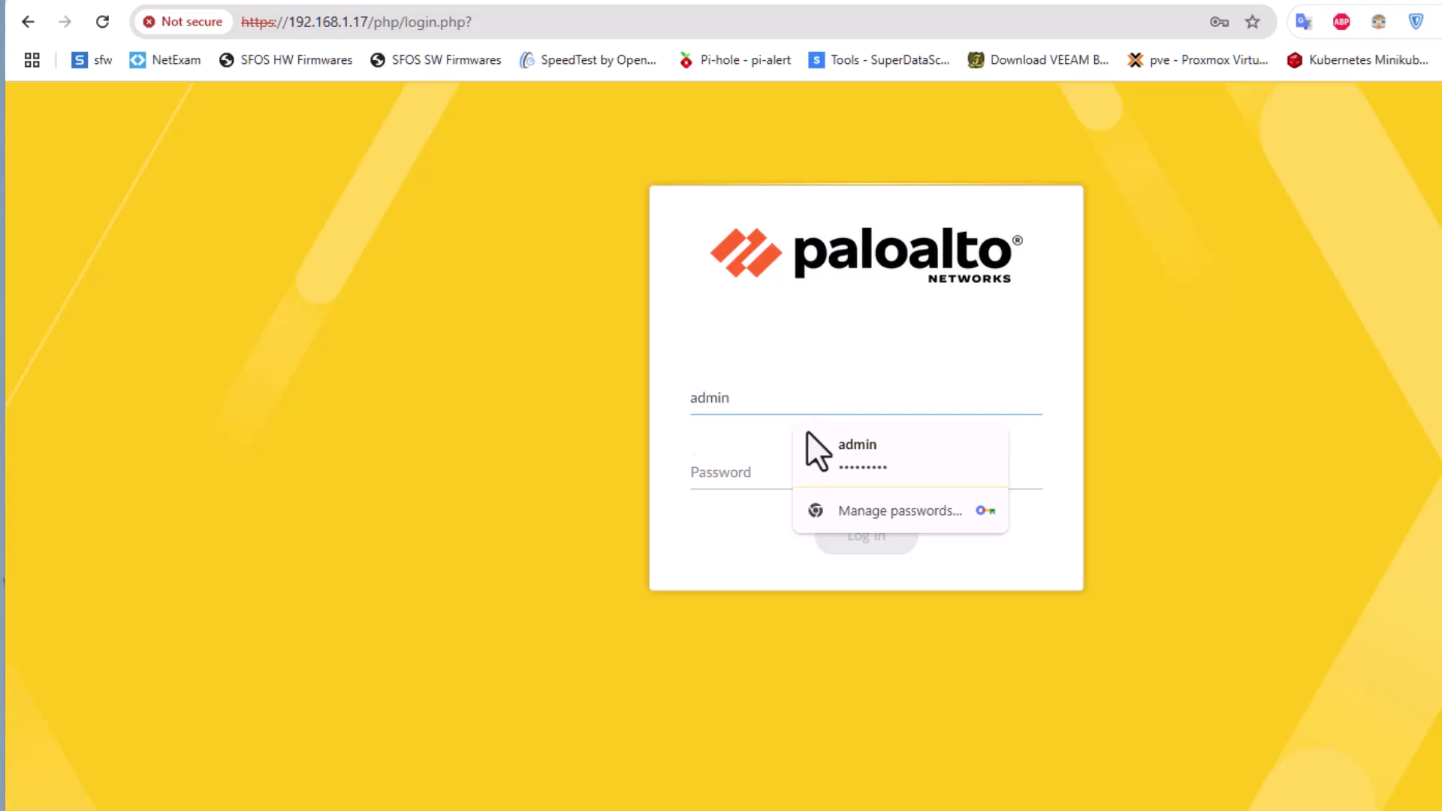
pyautogui.click(733, 473)
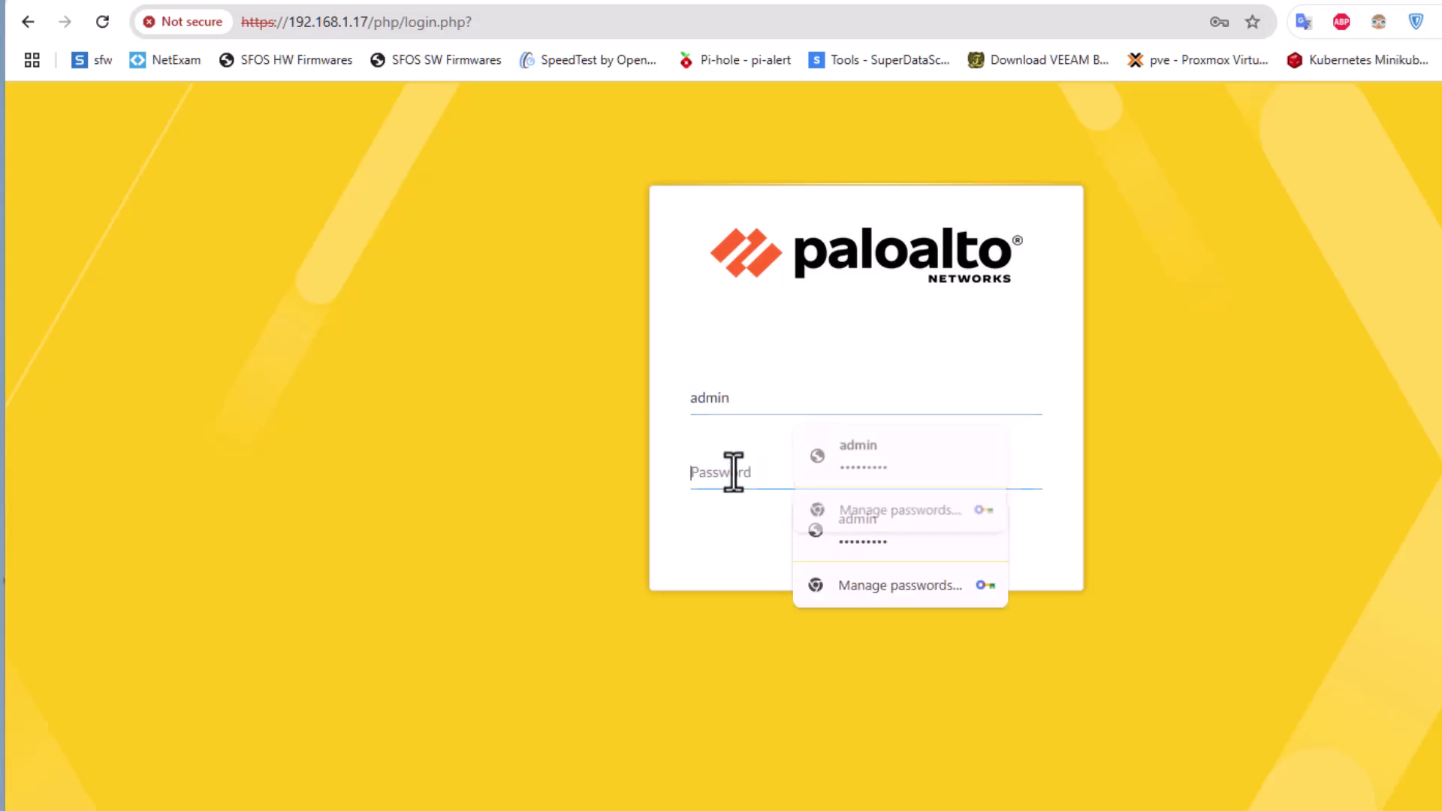
pyautogui.write('admi')
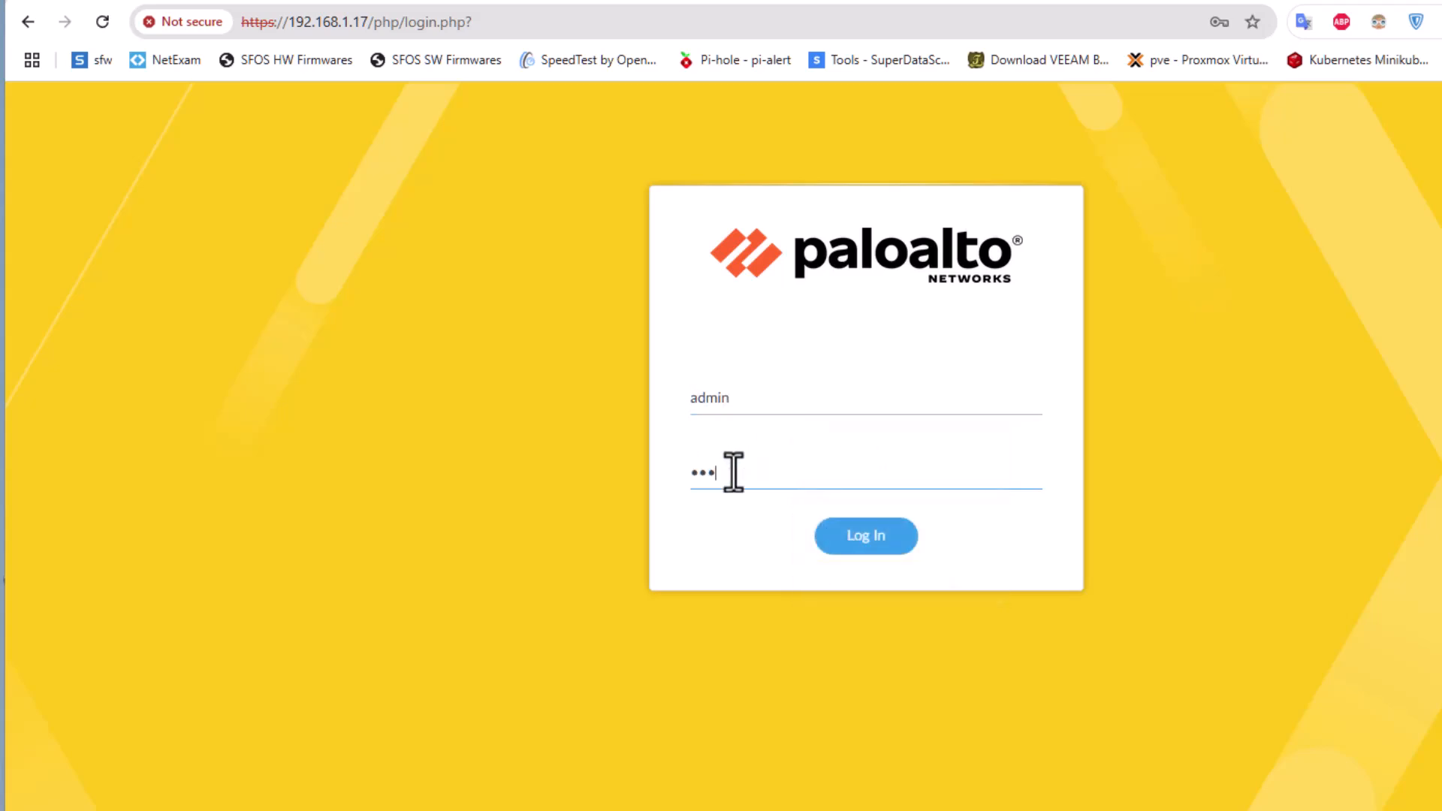
pyautogui.write('•••••')
pyautogui.click(847, 533)
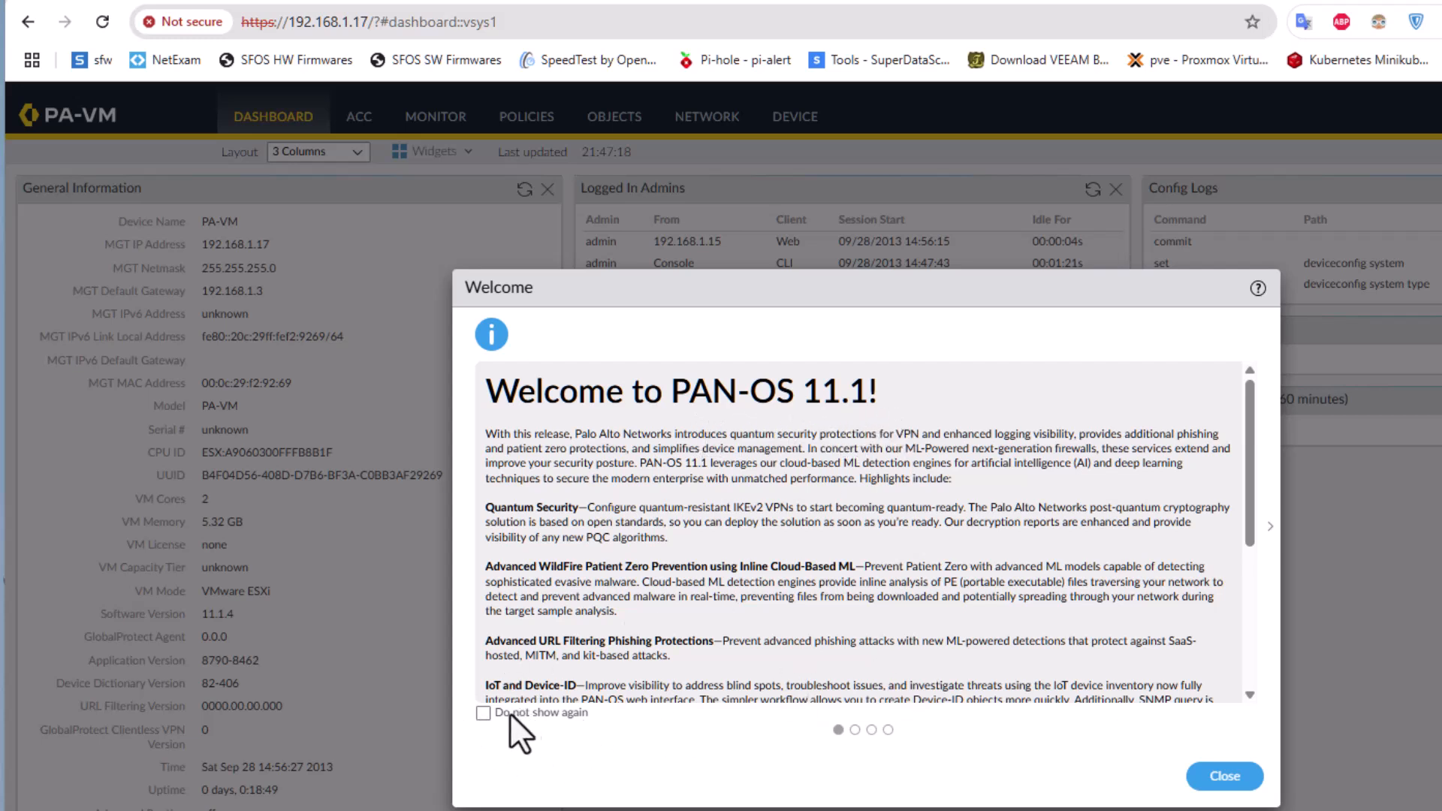
# - Tick 'Do not show again' on all four welcome messages, close them, and accept the telemetry notice
pyautogui.click(483, 714)
pyautogui.click(854, 730)
pyautogui.click(483, 713)
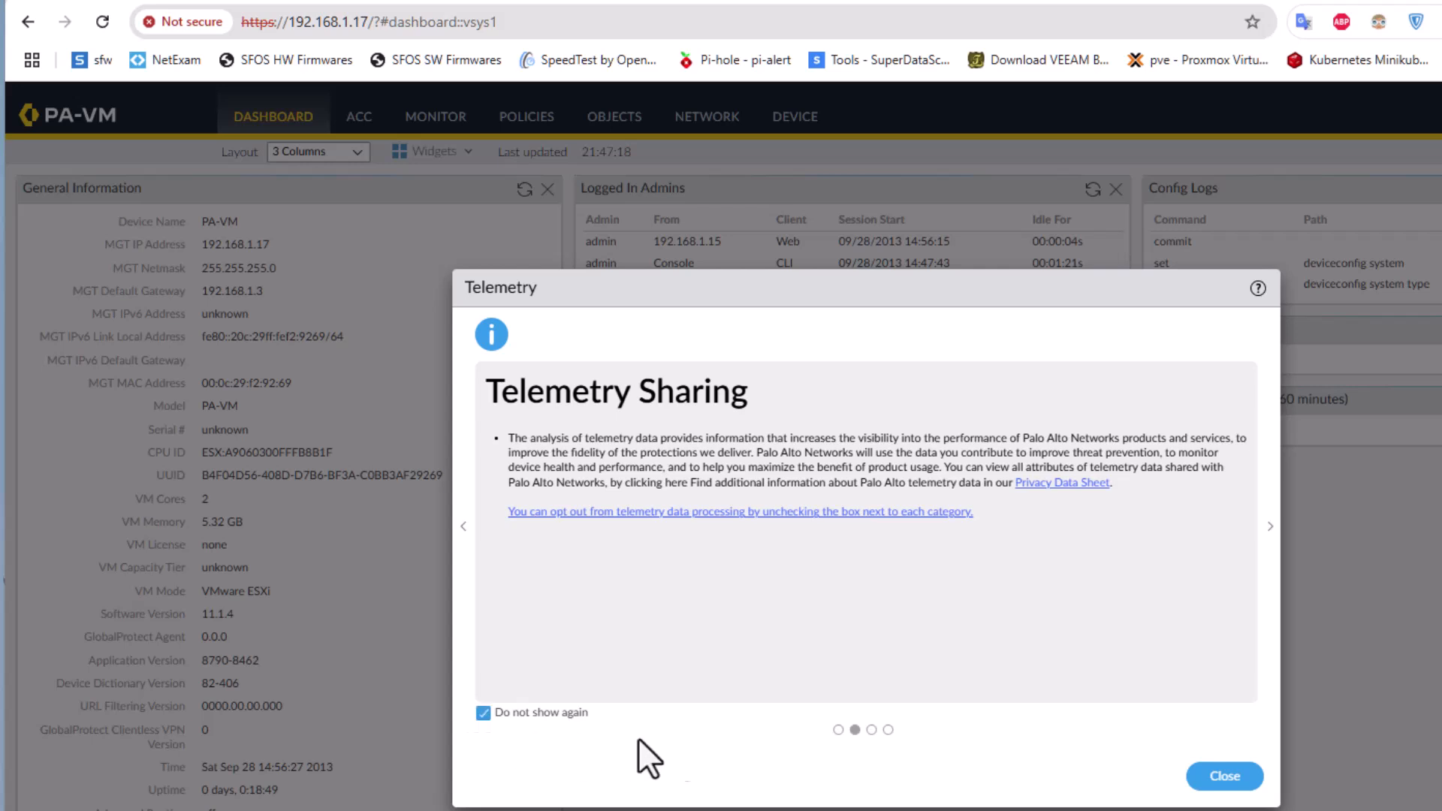
pyautogui.click(871, 730)
pyautogui.click(484, 714)
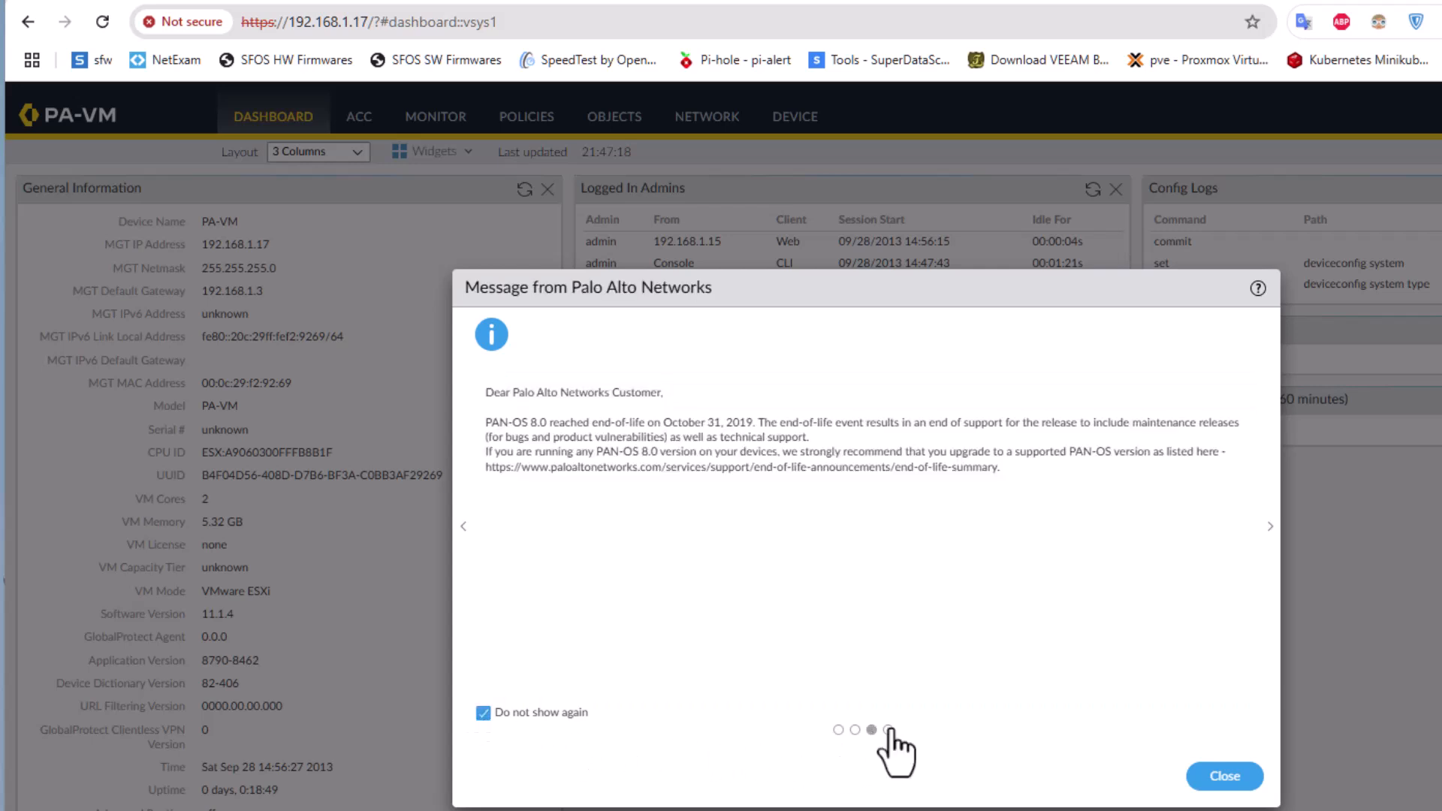
pyautogui.click(888, 729)
pyautogui.click(483, 713)
pyautogui.click(1222, 781)
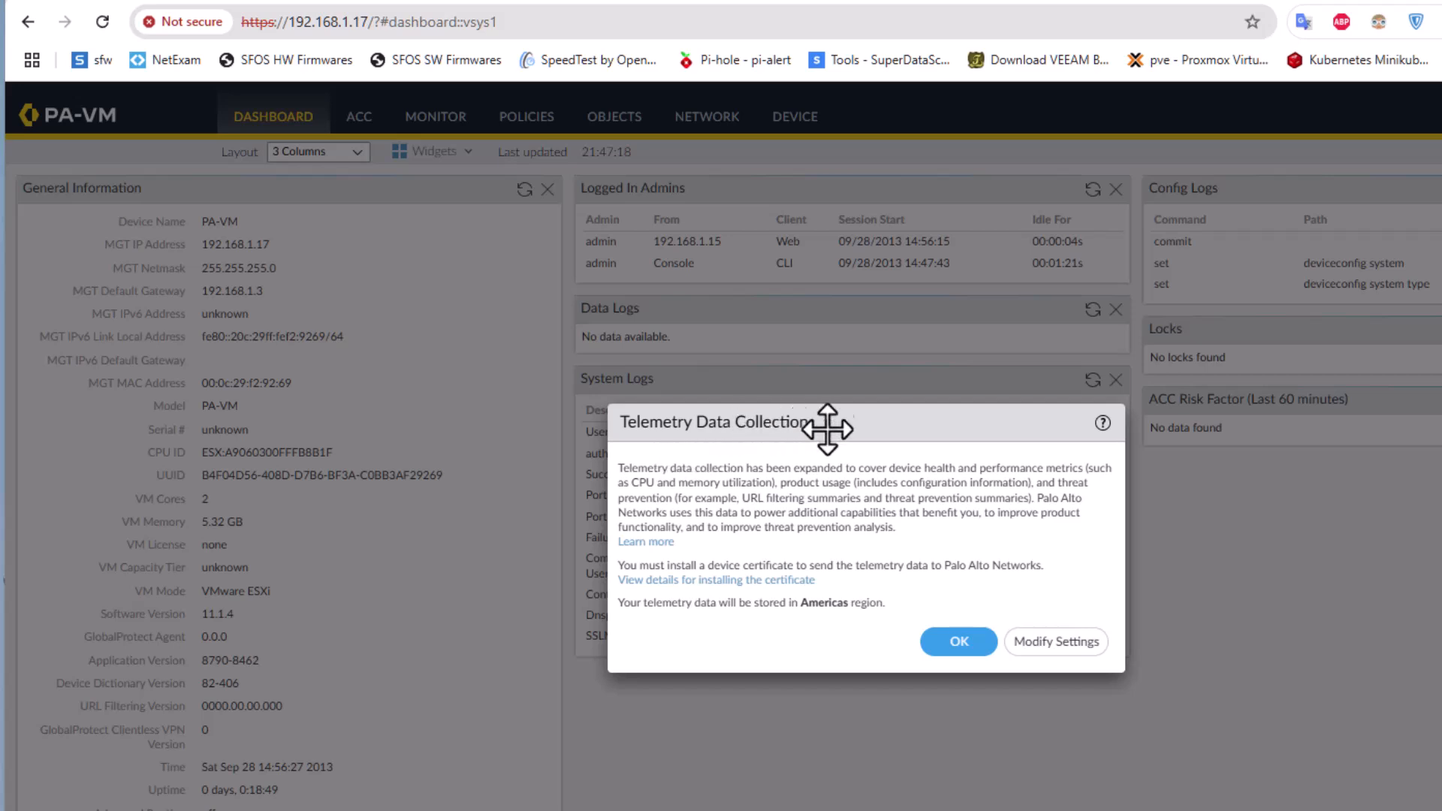
pyautogui.click(957, 641)
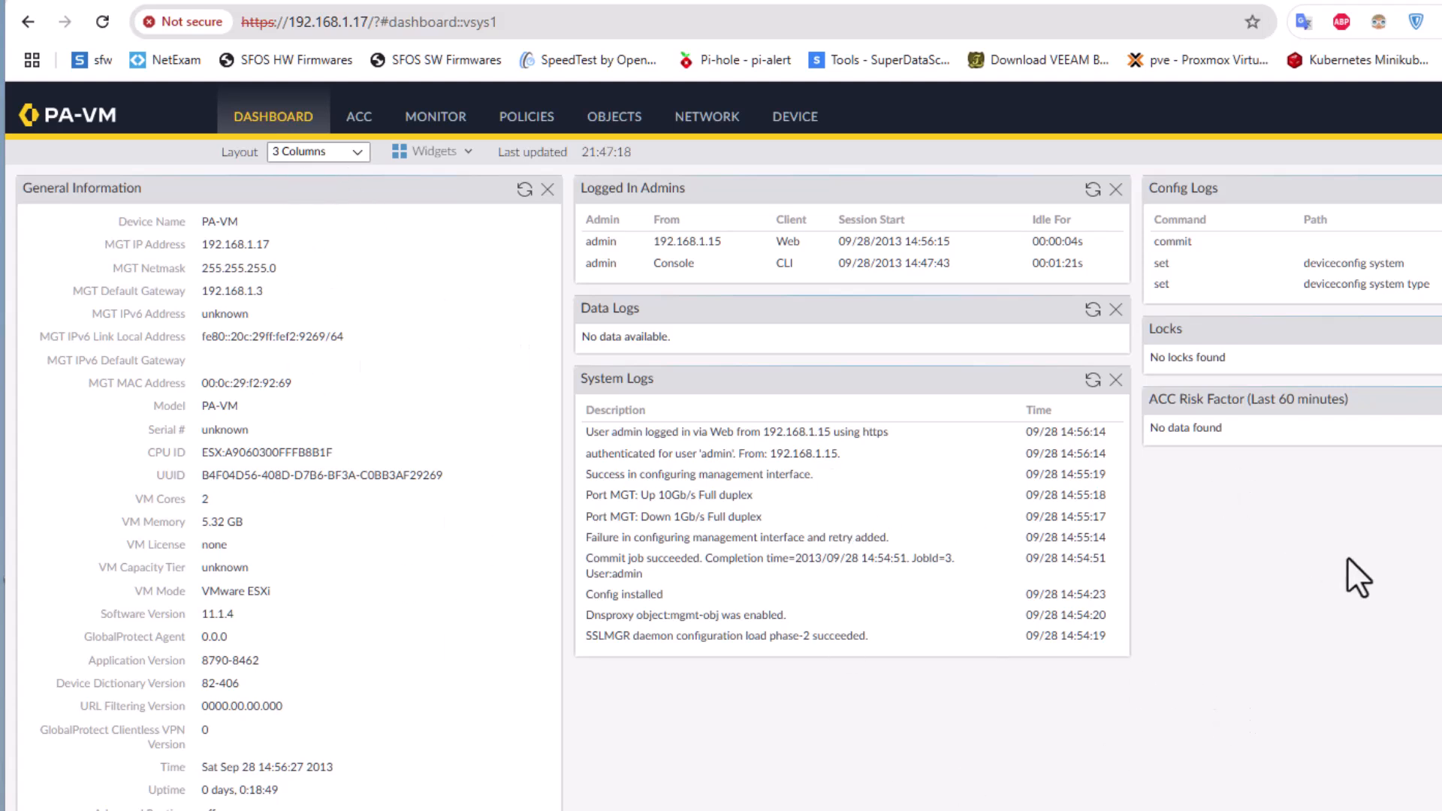
# - Add the System > Interfaces widget to the dashboard and close the widget list
pyautogui.click(463, 153)
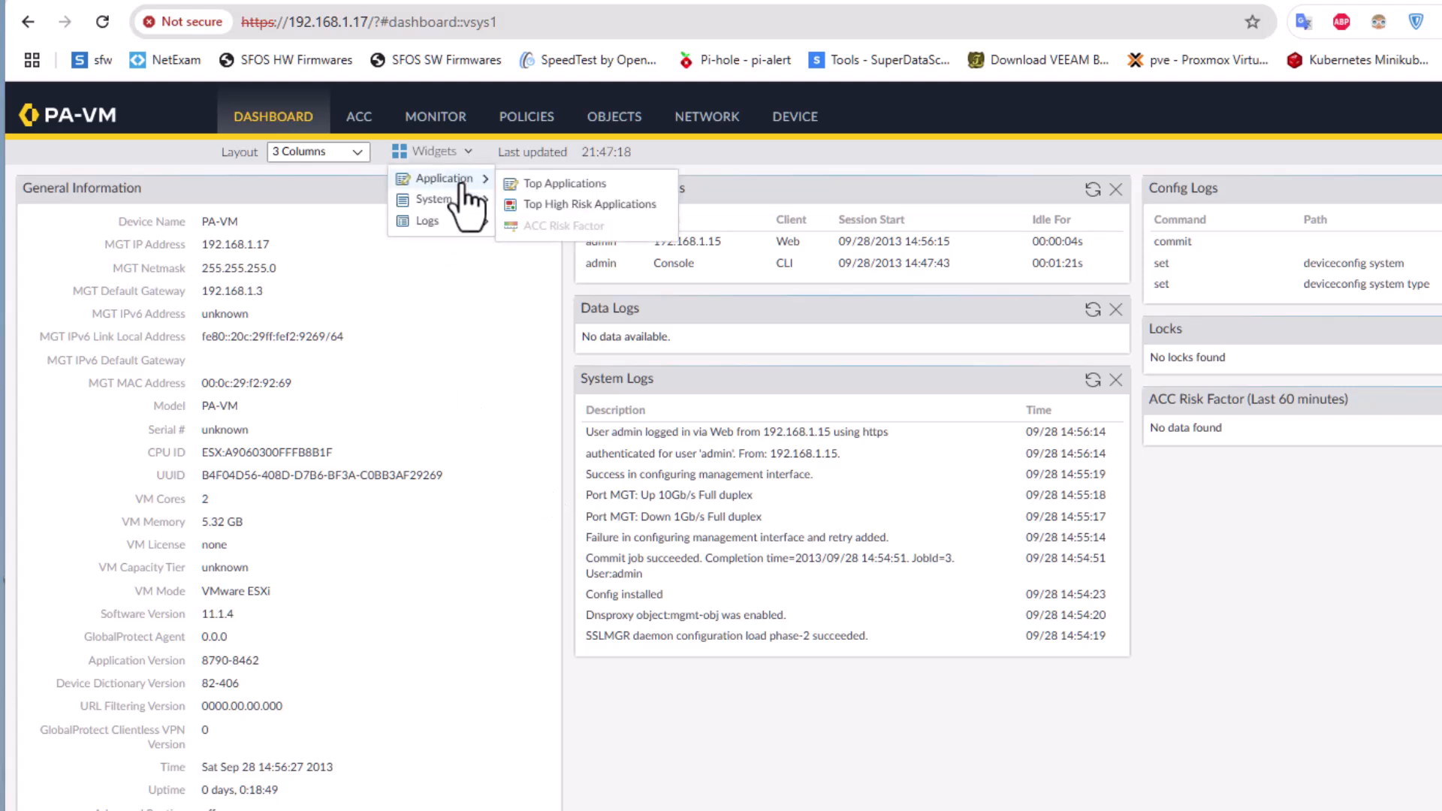
pyautogui.moveTo(464, 200)
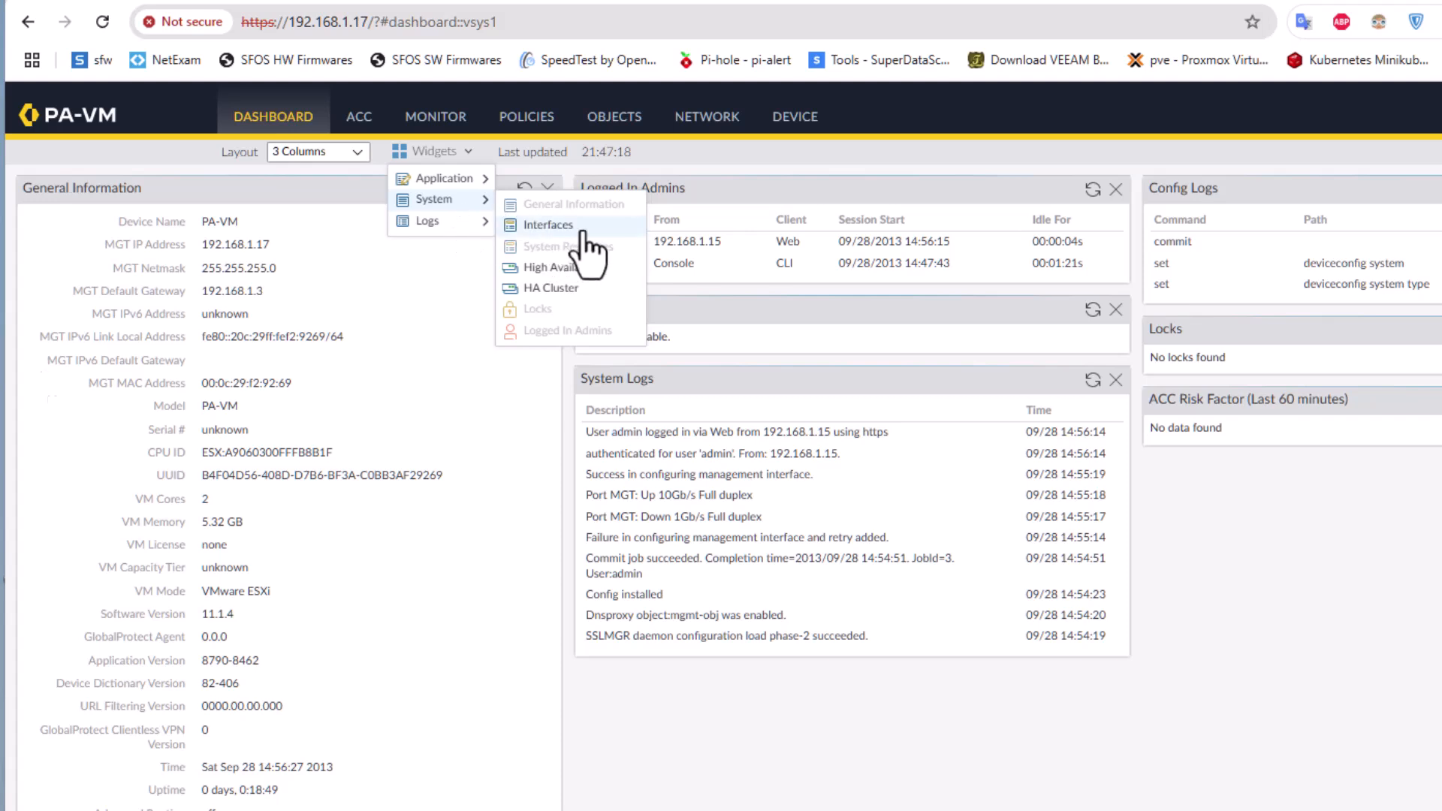
pyautogui.click(565, 229)
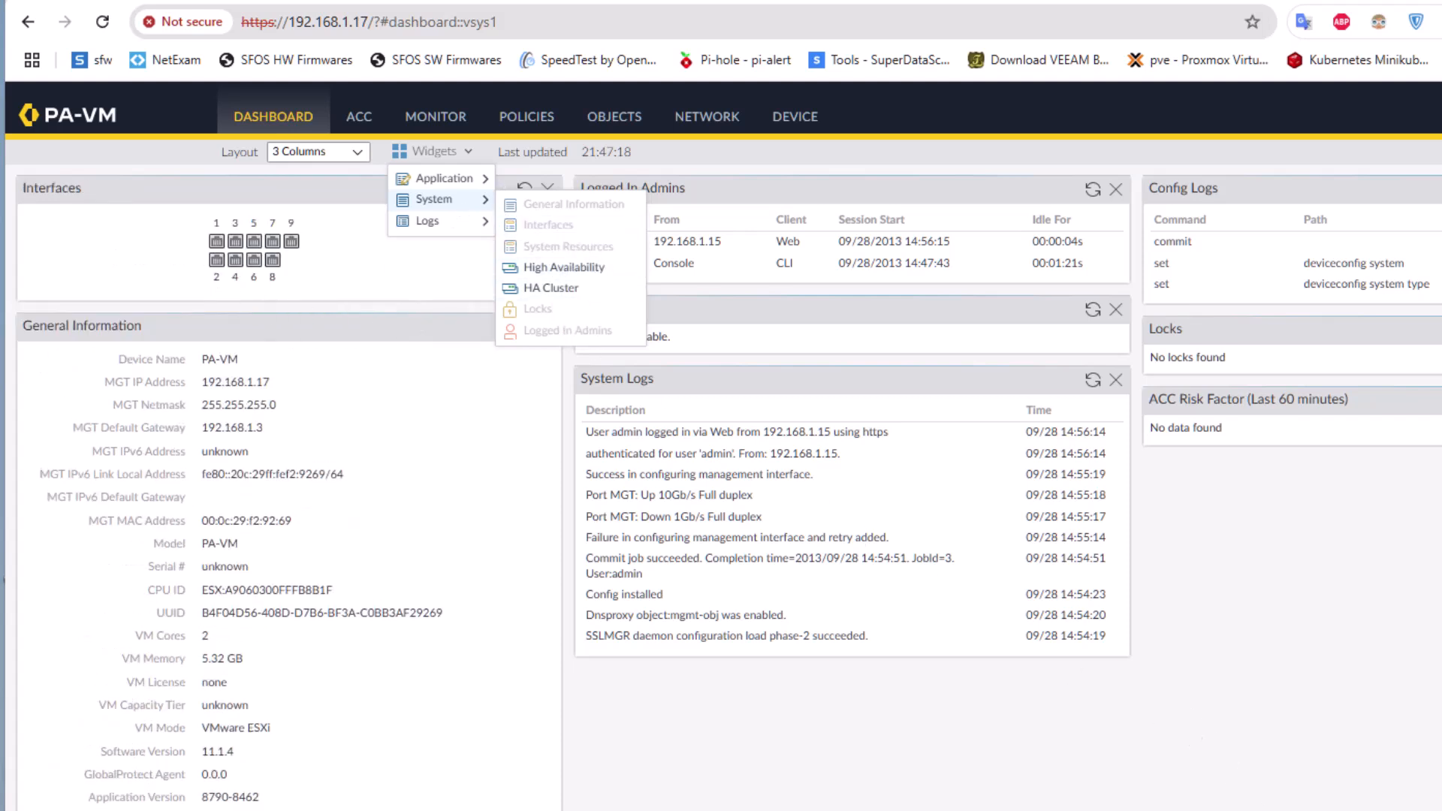
pyautogui.click(973, 669)
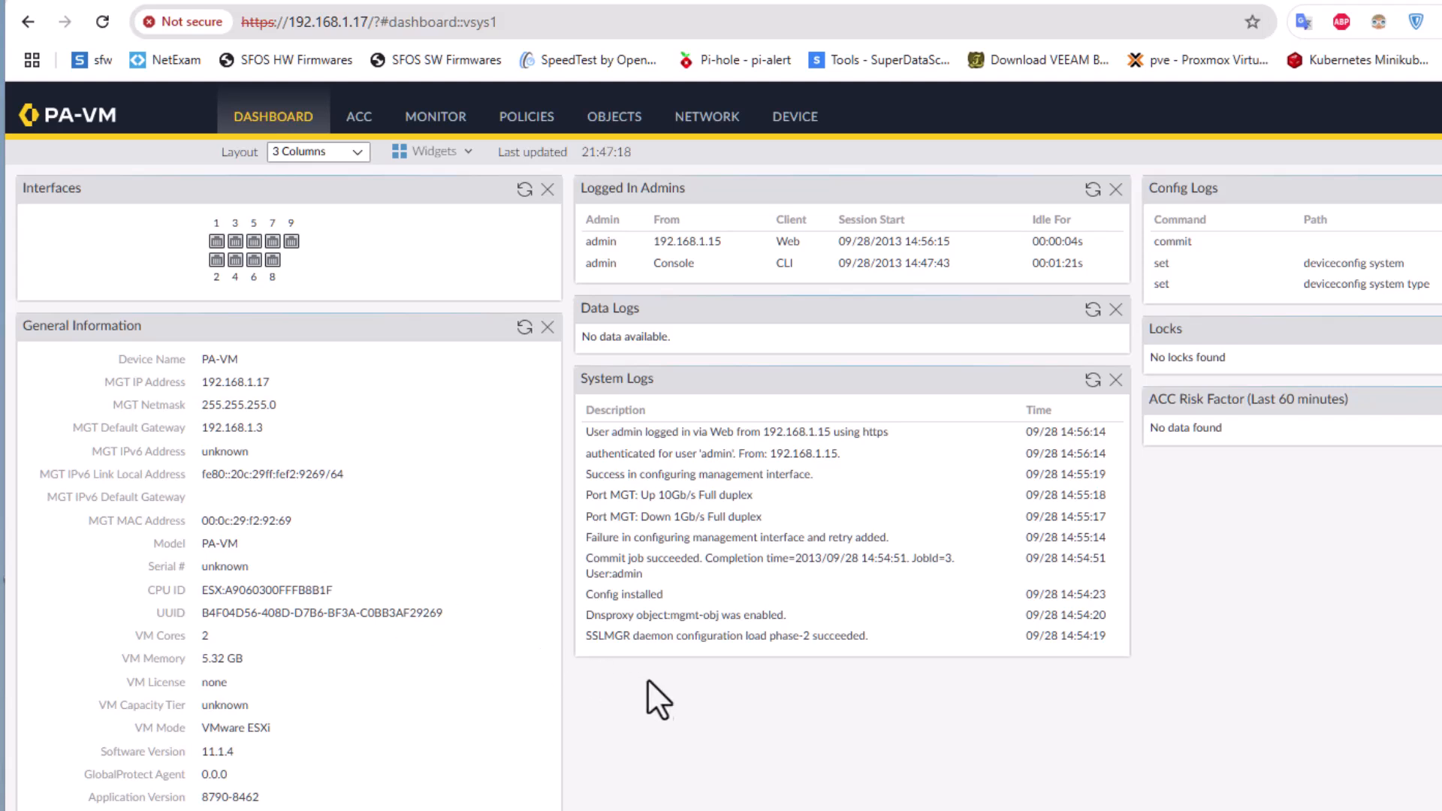
pyautogui.scroll(-1, 678, 698)
pyautogui.scroll(1, 520, 654)
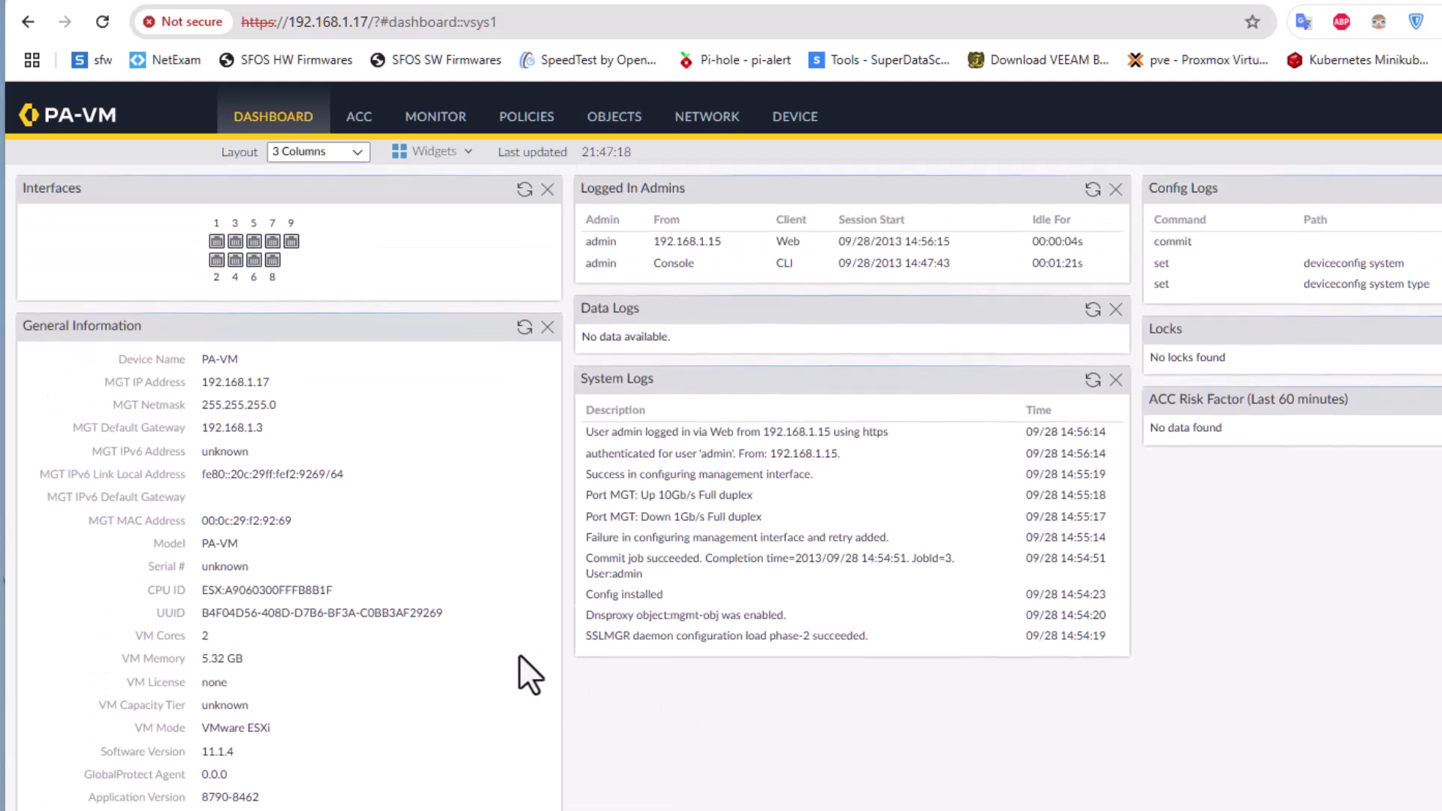